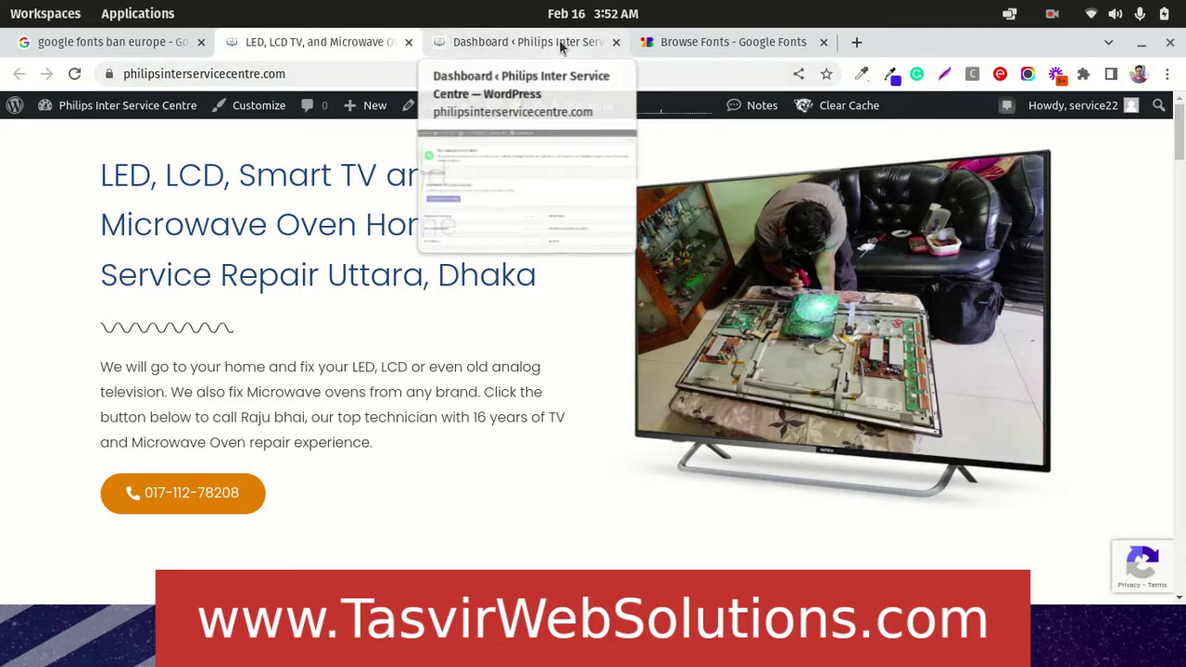
Step: Go to the WordPress dashboard and open Elementor's Settings page
click(558, 44)
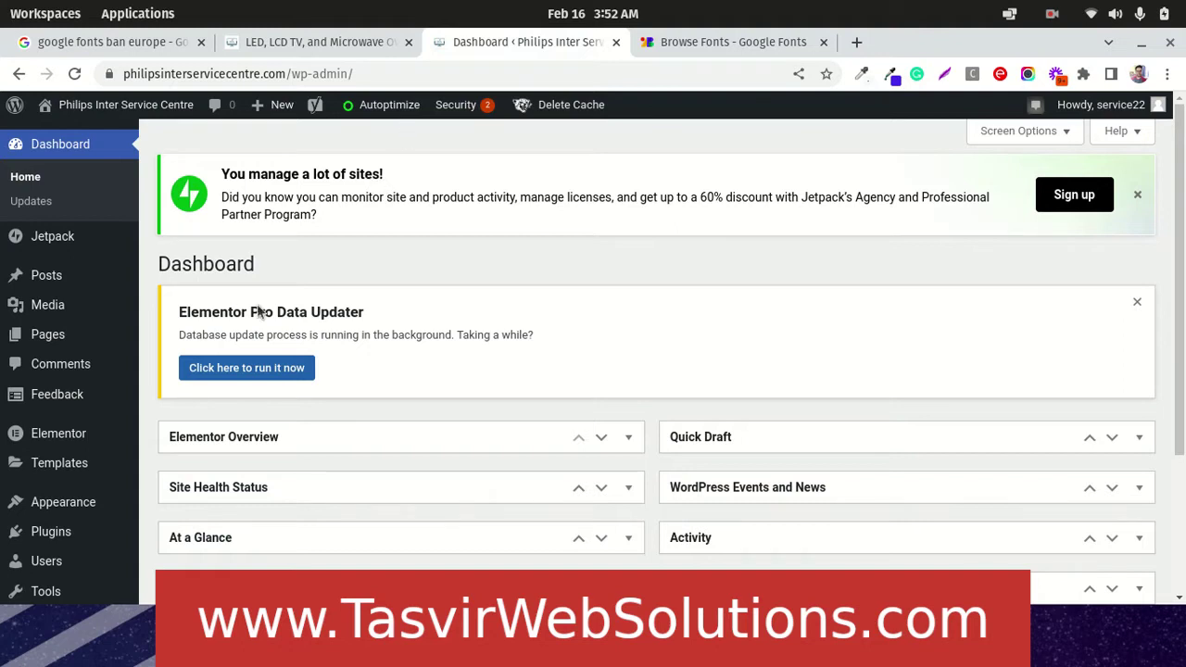
mouse_move(93, 436)
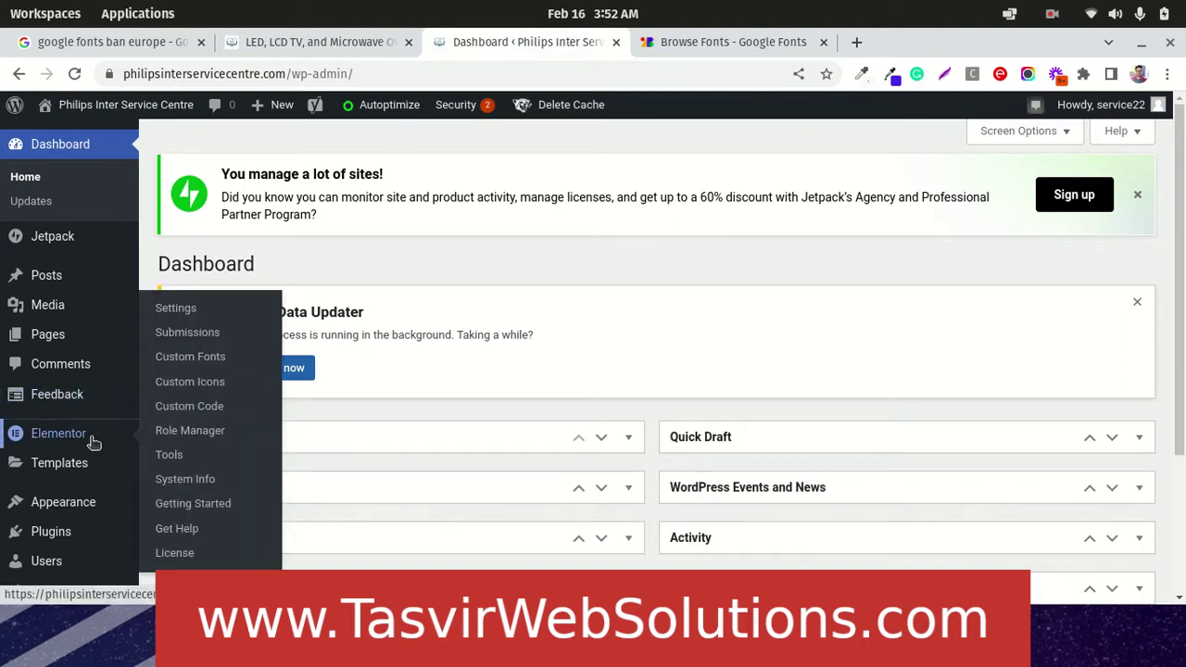
click(219, 317)
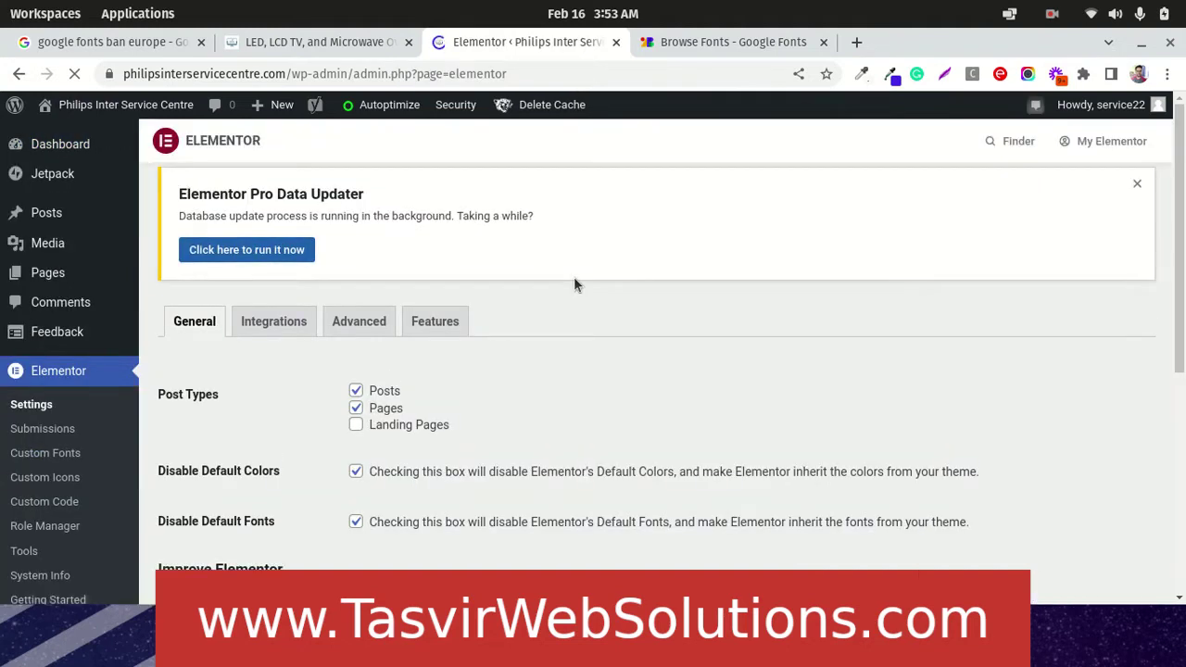
Step: Set Google Fonts to Disable on Elementor's Advanced tab and save the changes
scroll(365, 232, down, 2)
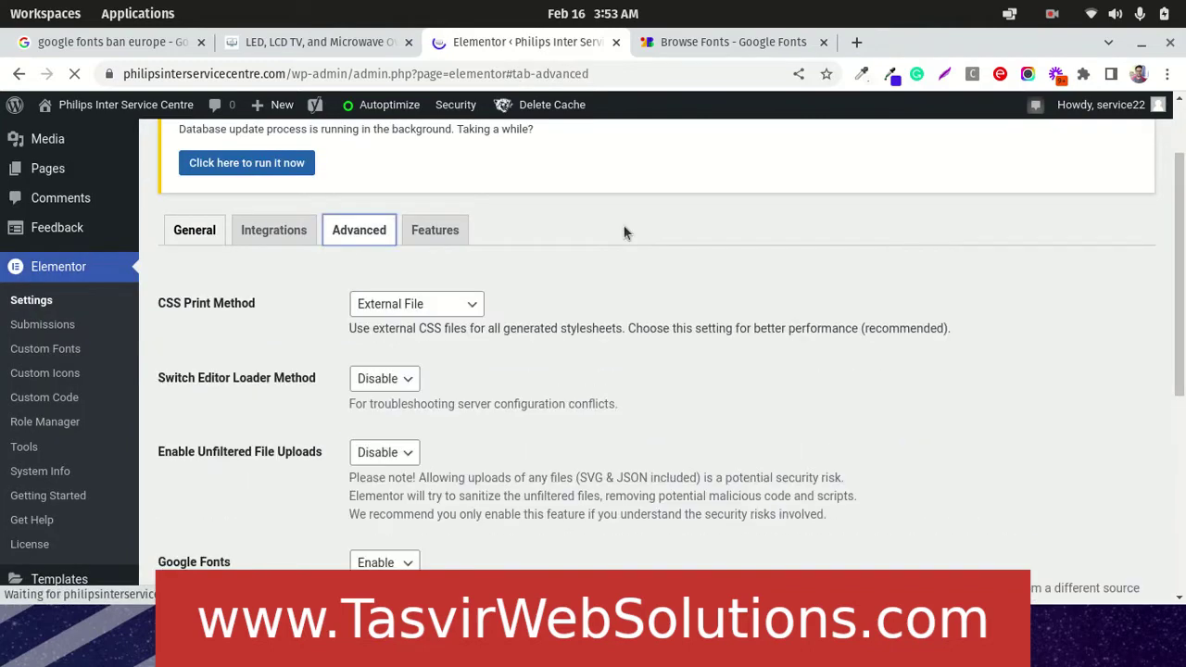
click(352, 231)
scroll(262, 304, down, 5)
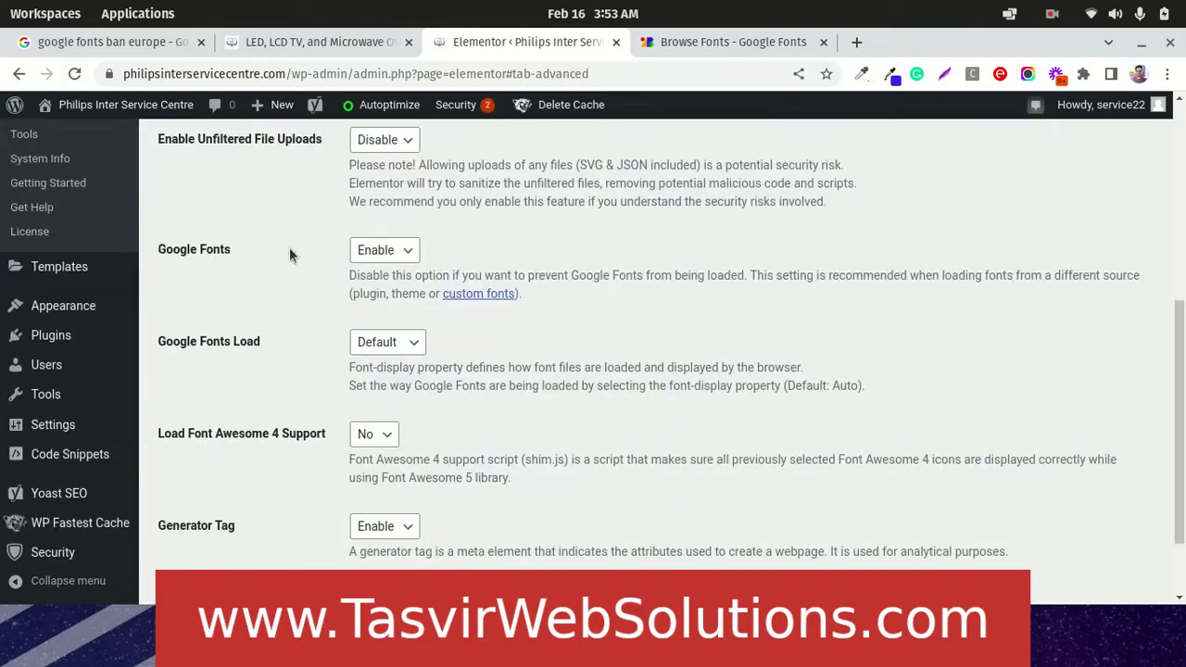
click(375, 258)
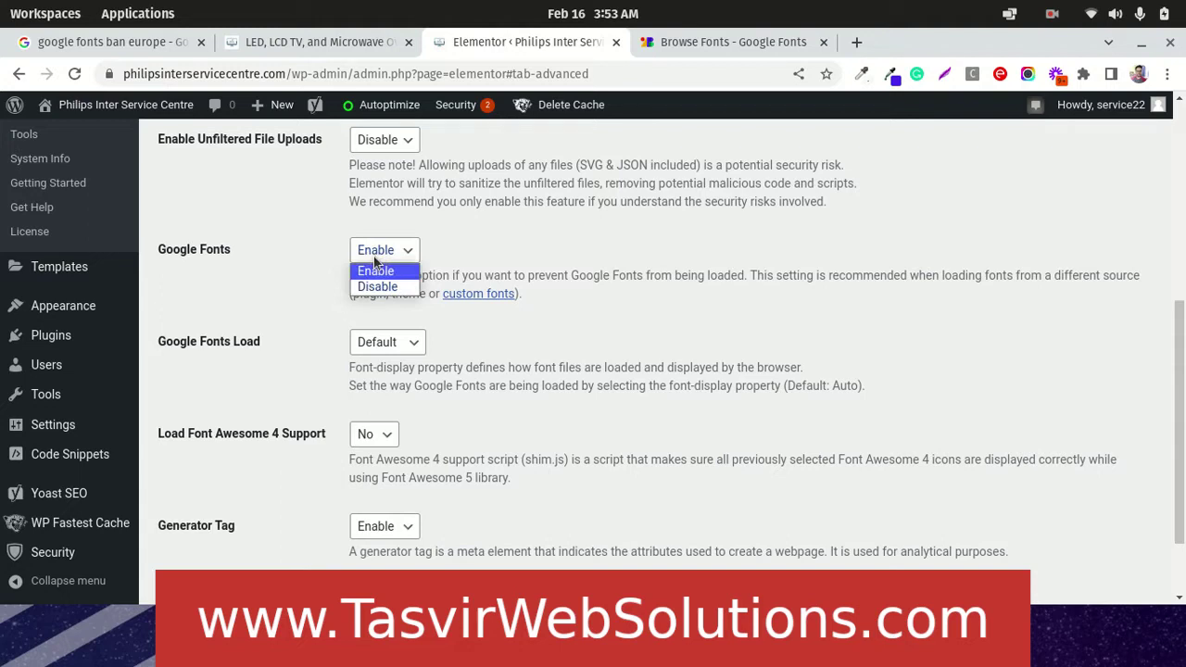
click(373, 288)
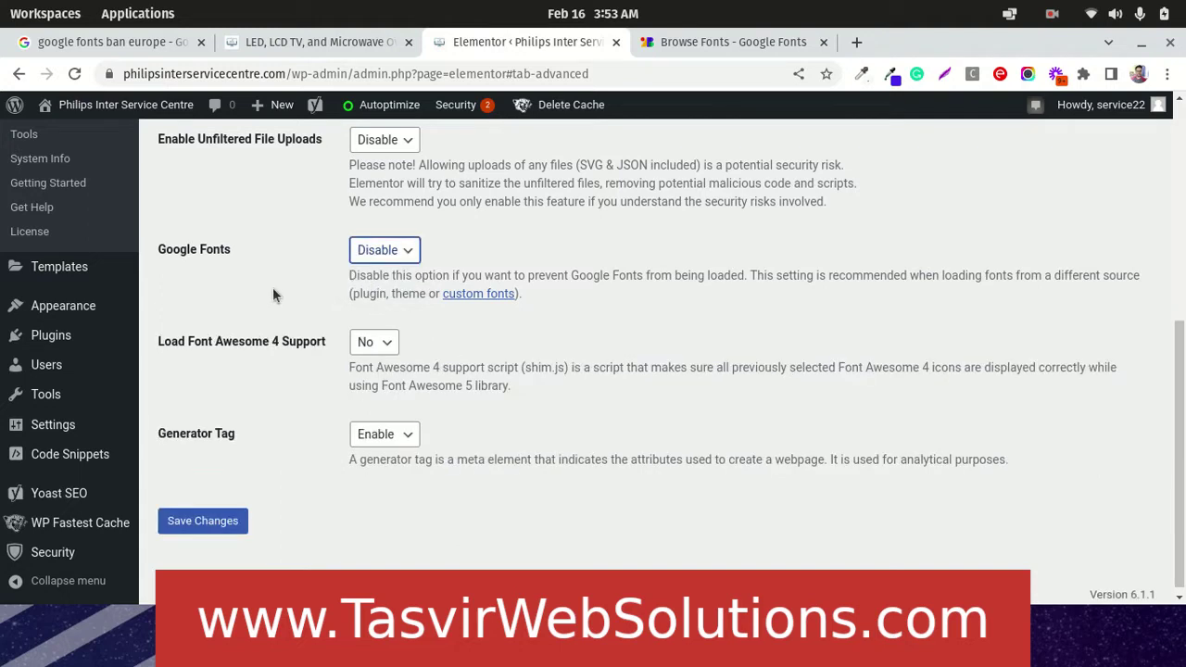
click(222, 524)
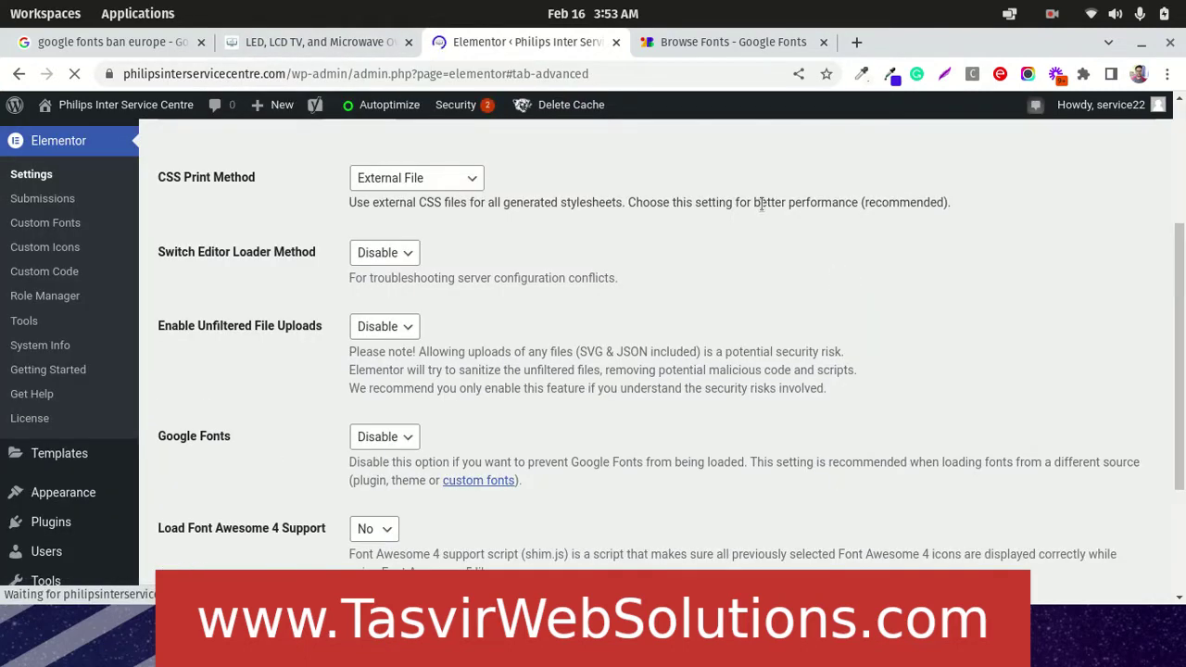
Step: Reload the homepage, select its heading and paragraph to inspect the font, then return to Google Fonts
click(277, 42)
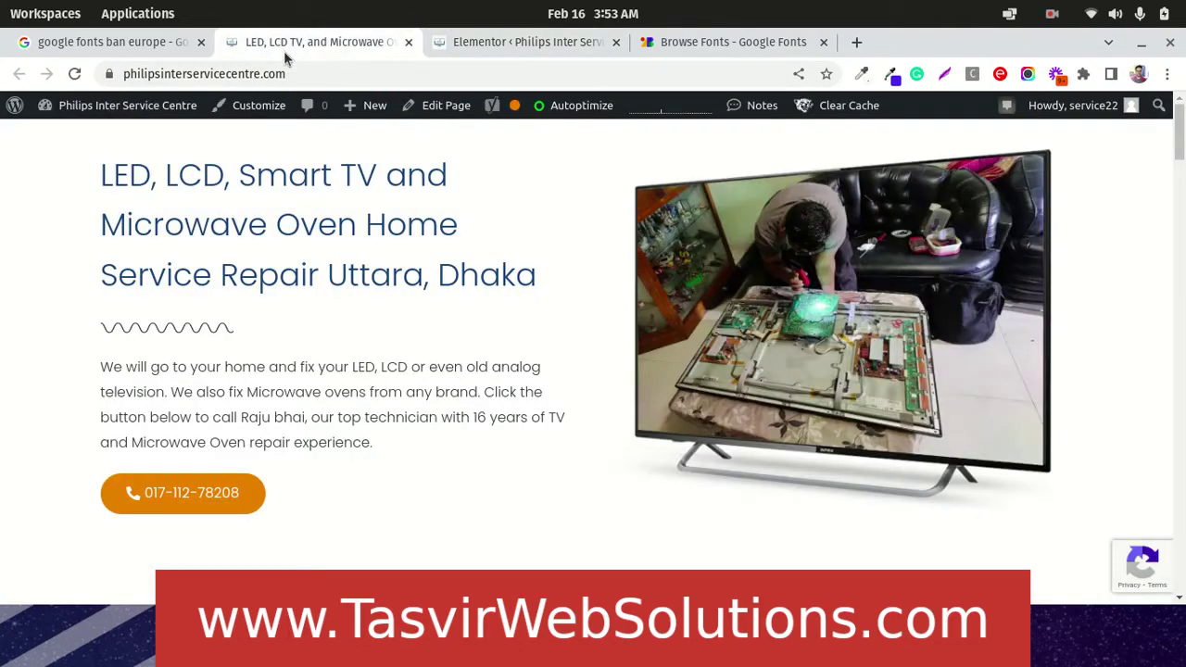
click(75, 74)
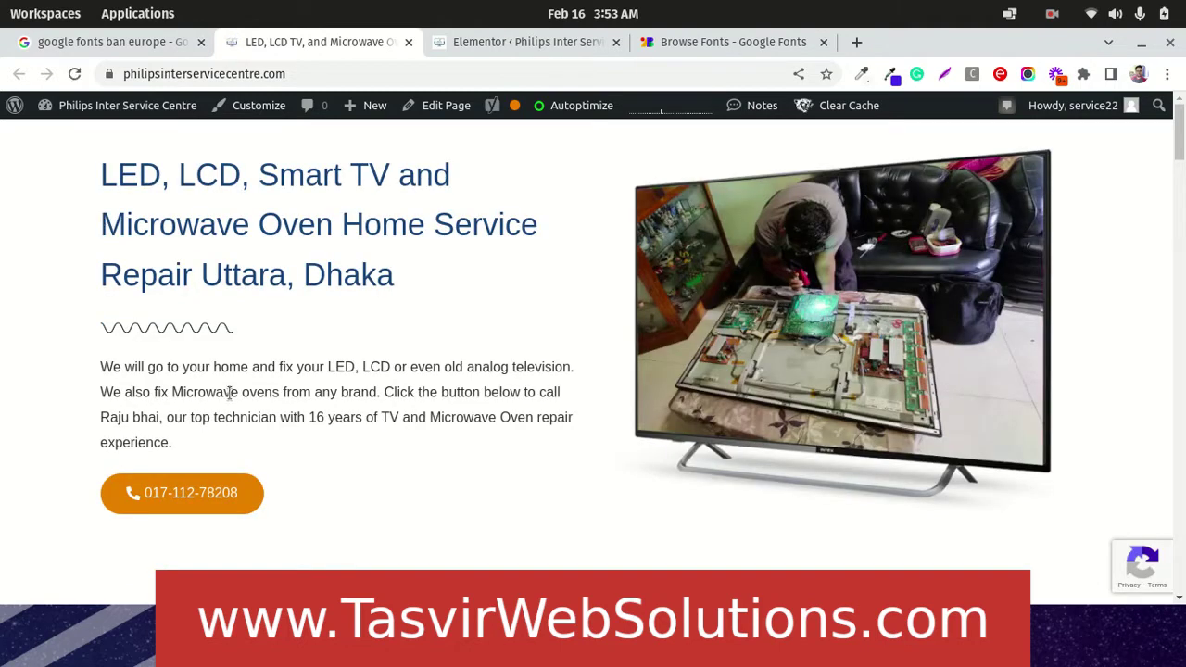
drag(100, 176, 389, 264)
triple_click(420, 369)
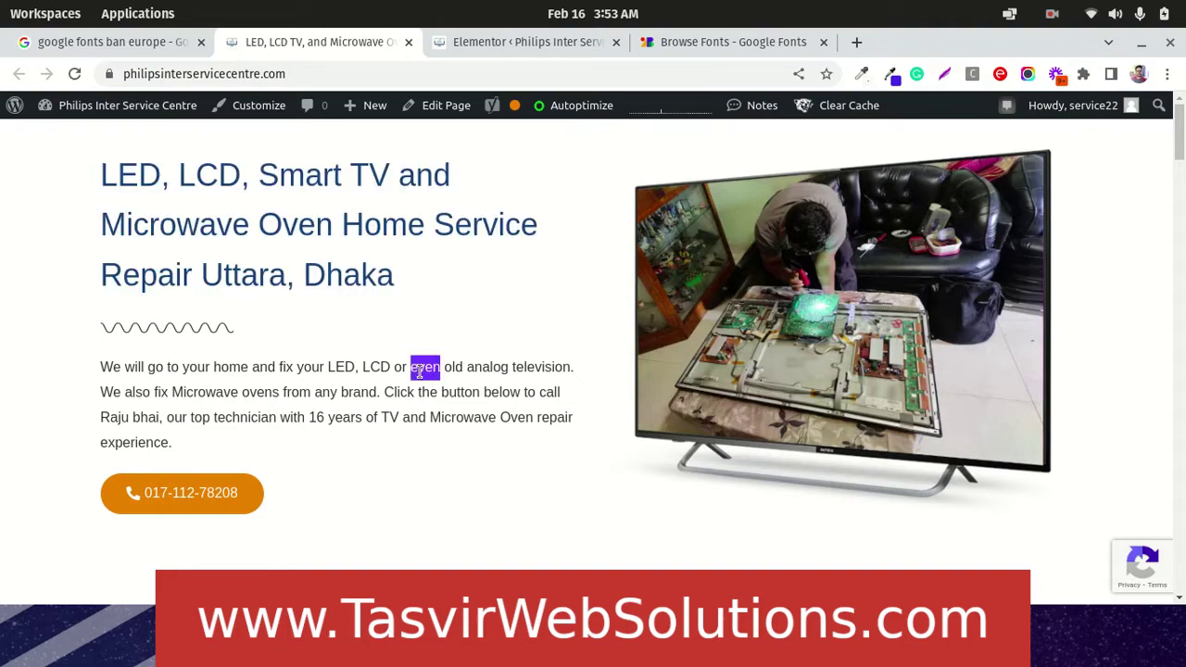
scroll(222, 367, down, 5)
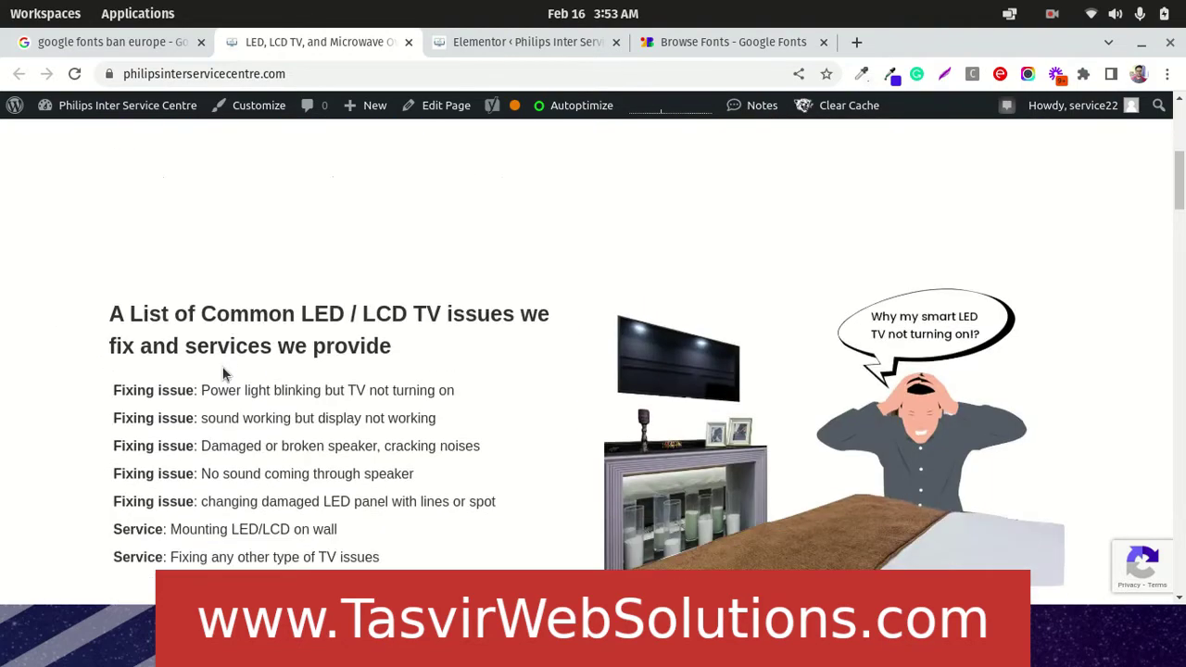
scroll(336, 375, up, 5)
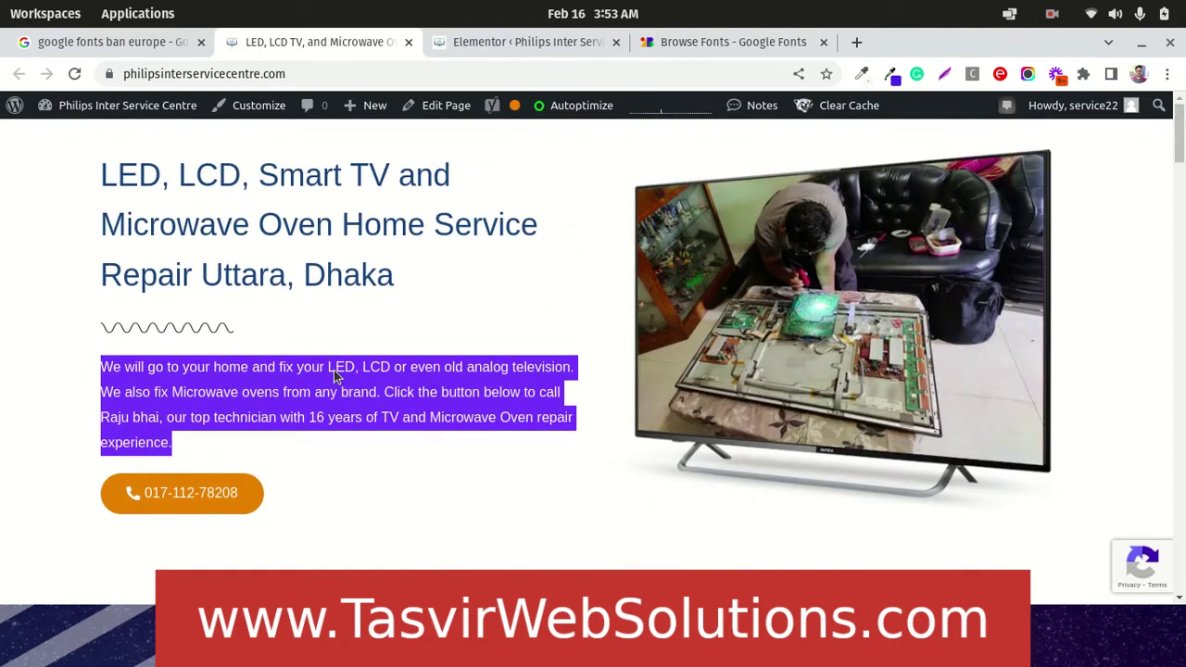
click(427, 402)
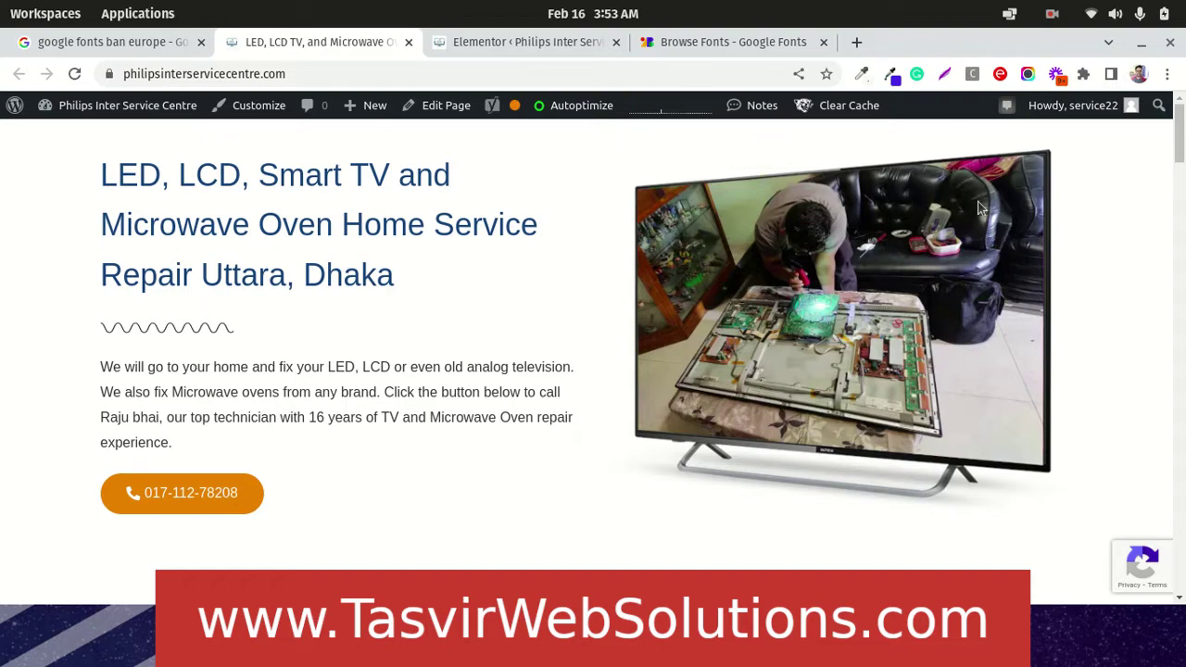
click(710, 46)
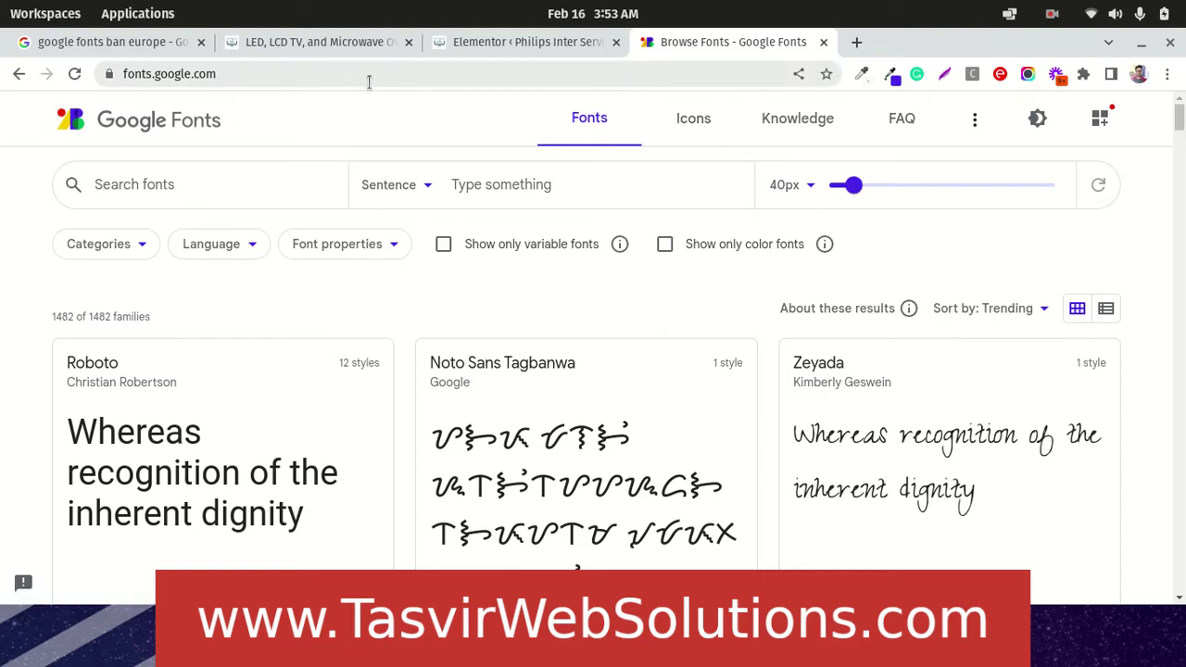
Step: Search Google Fonts for Poppins and download the whole family as Poppins.zip
click(320, 46)
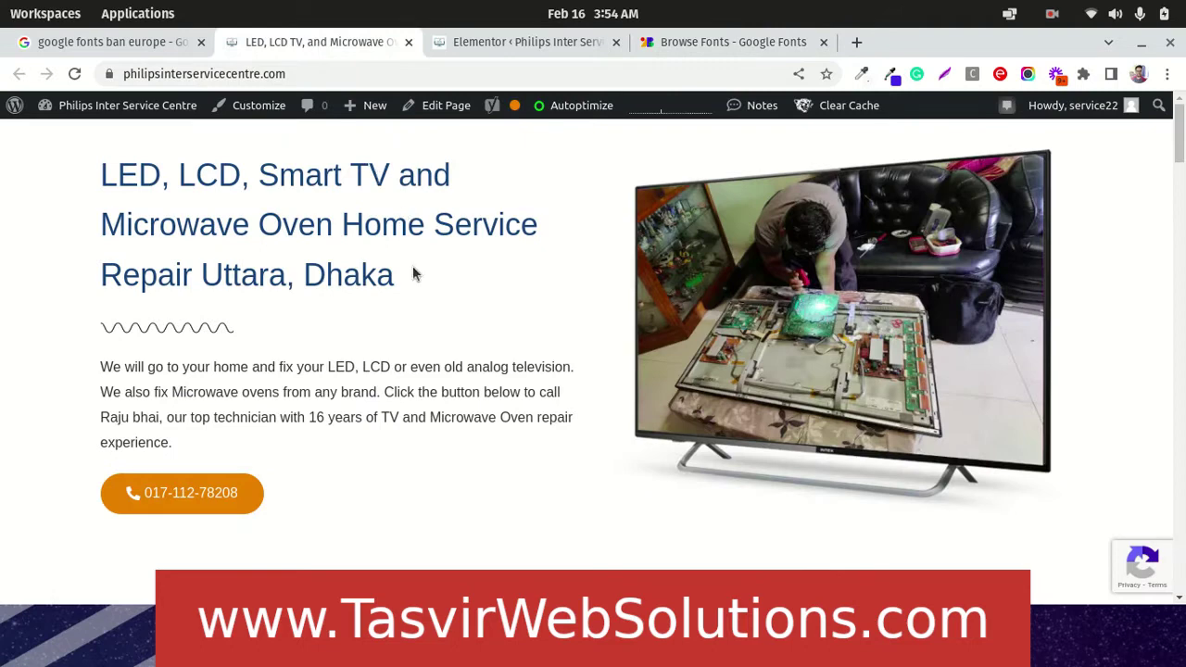
click(690, 50)
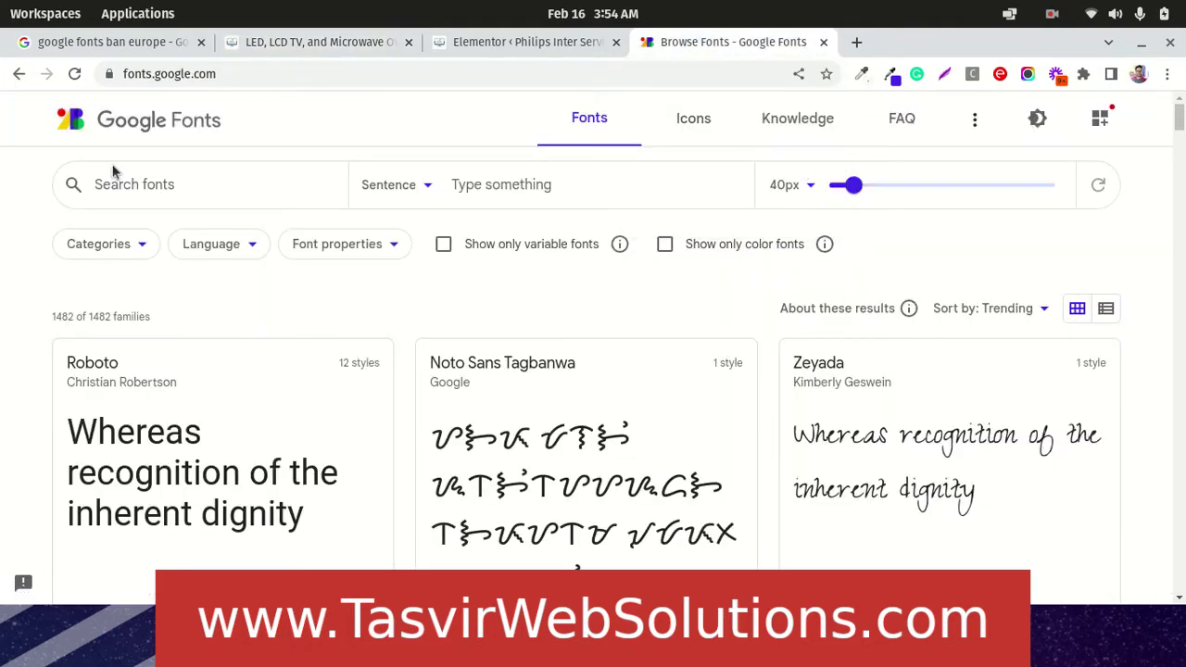
click(215, 176)
text(popp)
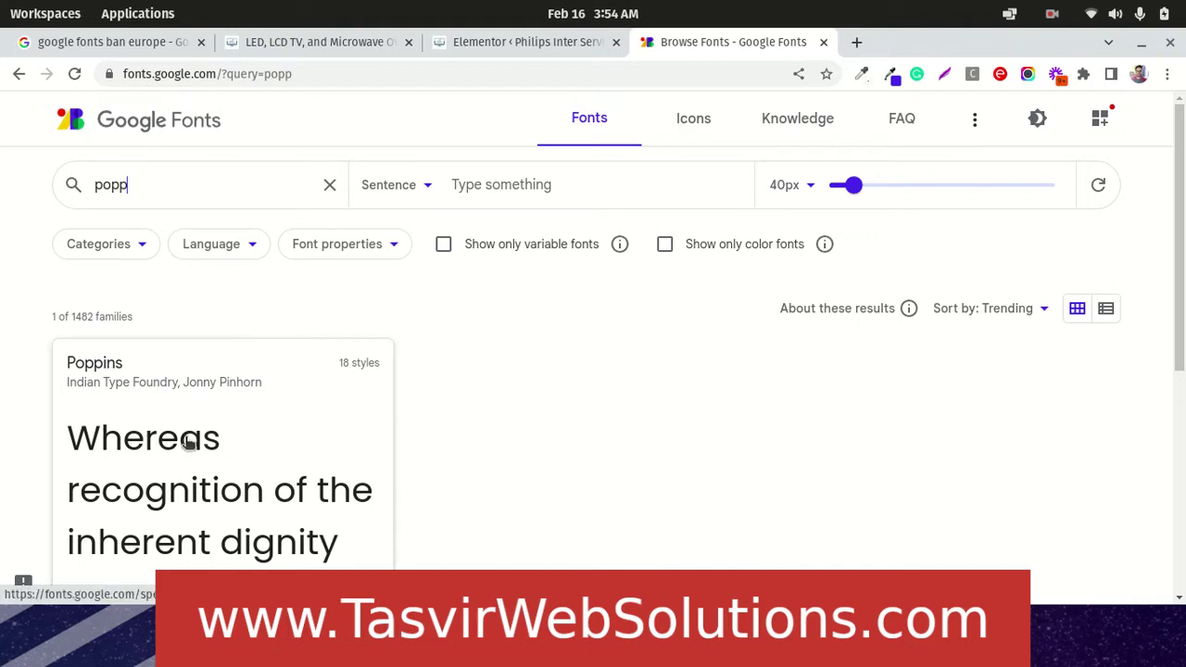
click(189, 443)
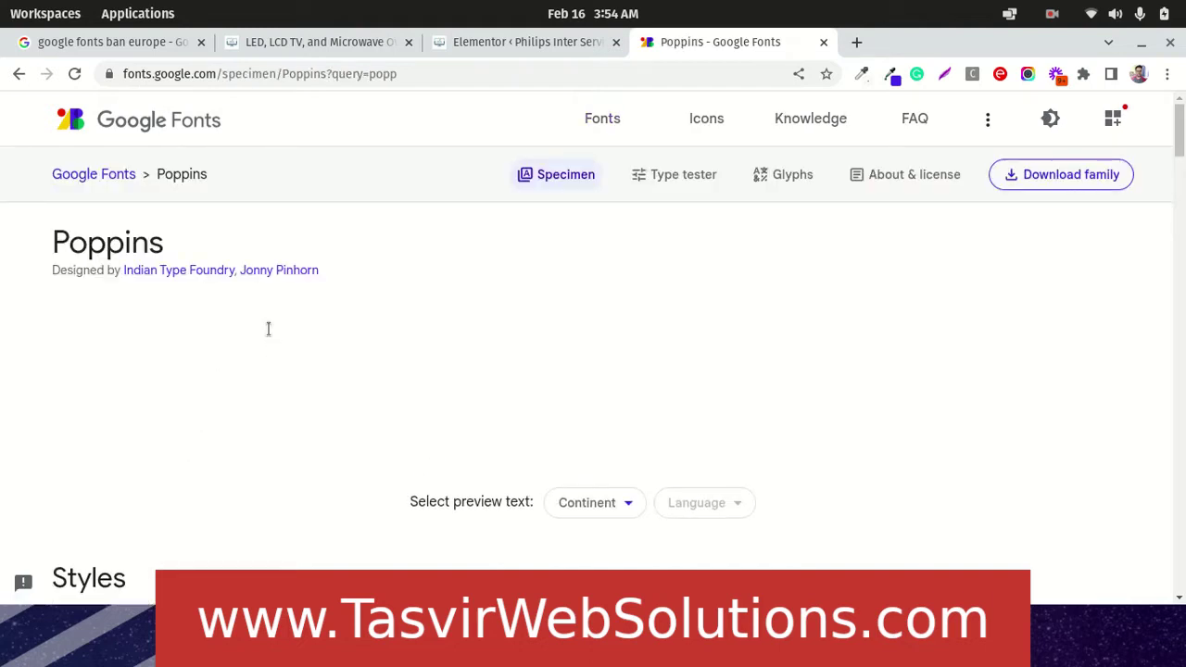
click(1051, 181)
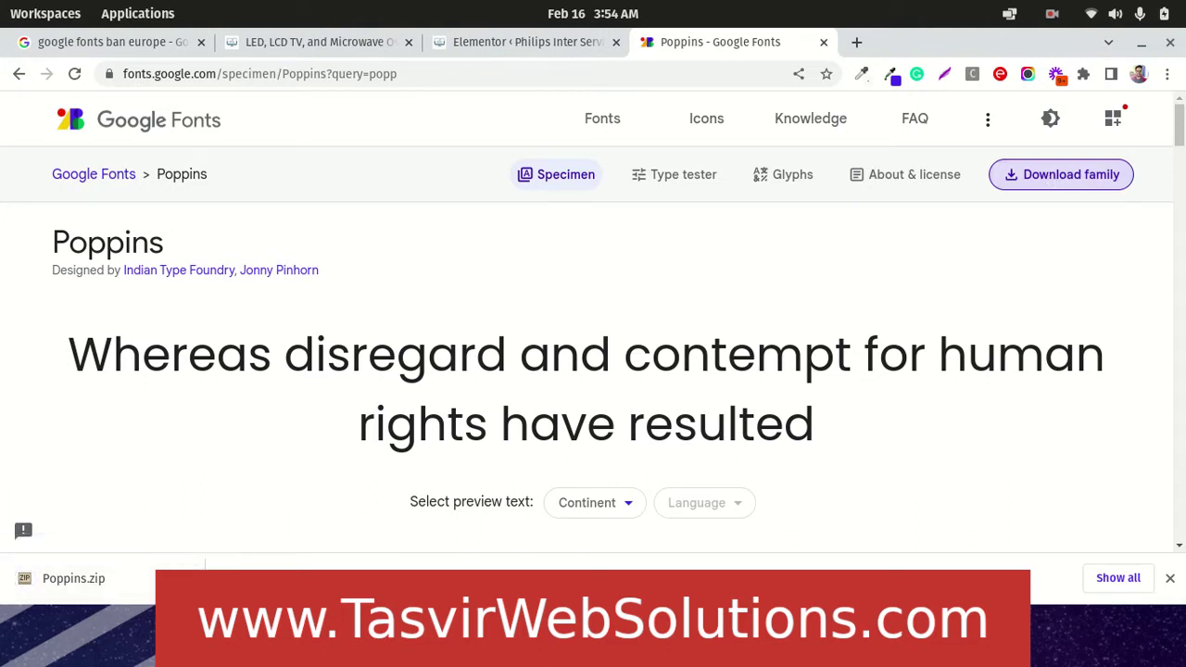
click(184, 578)
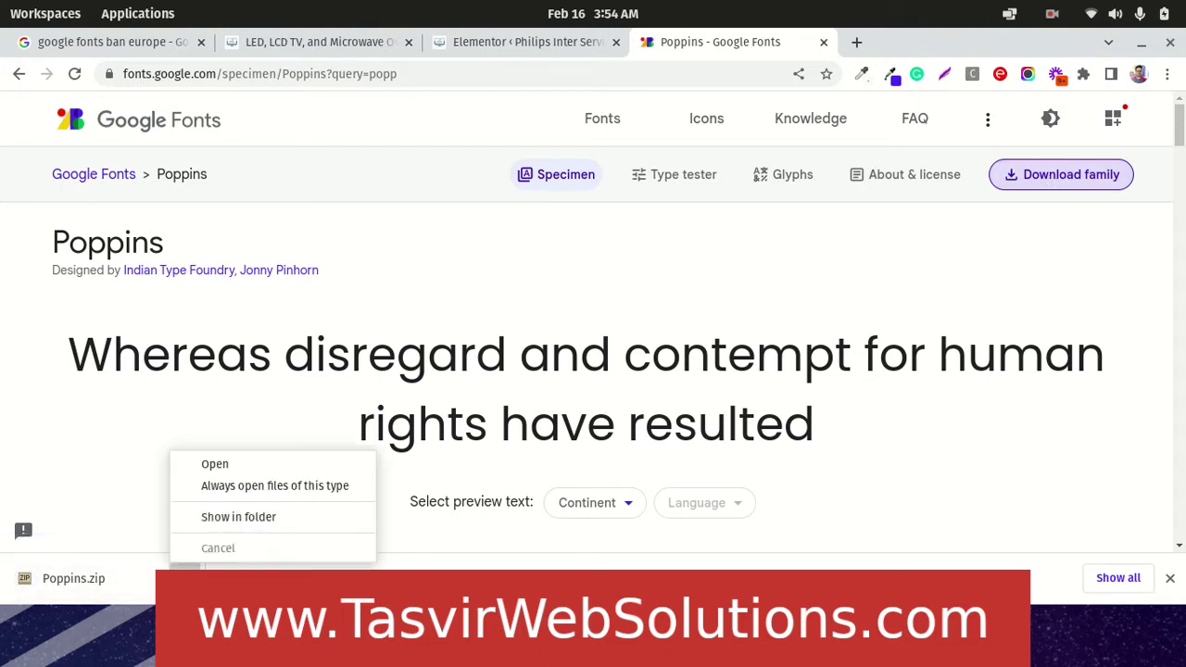
Step: Extract Poppins.zip into a Poppins folder in Downloads and open it to see the .ttf files
click(238, 519)
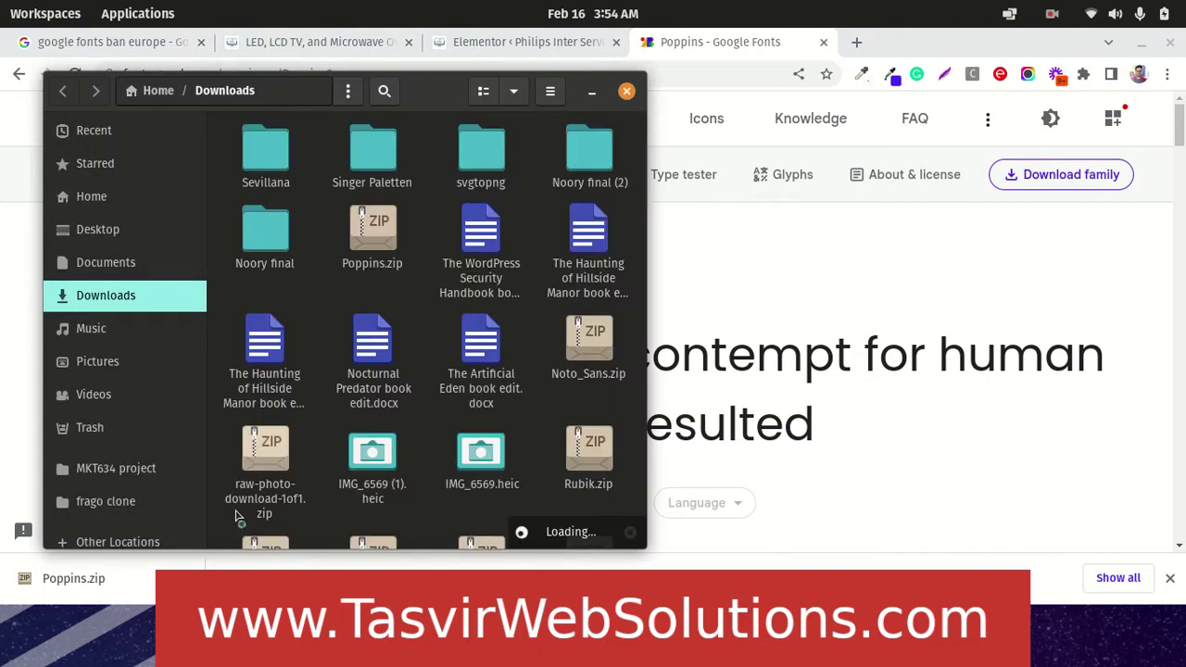
right_click(378, 256)
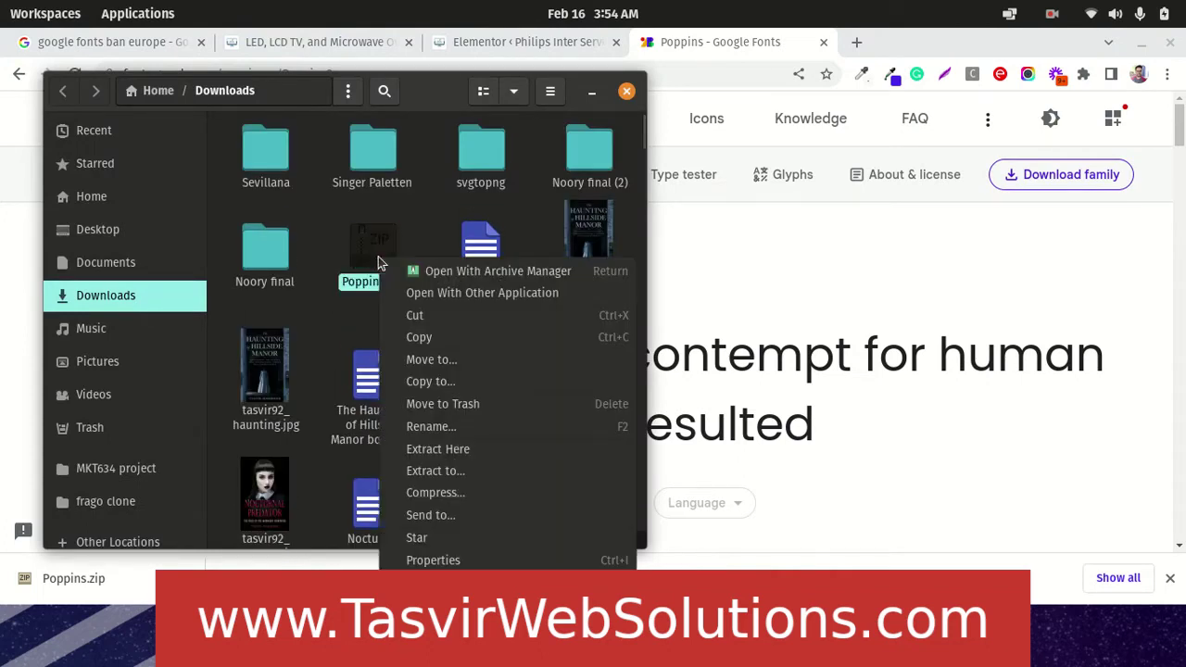
click(446, 449)
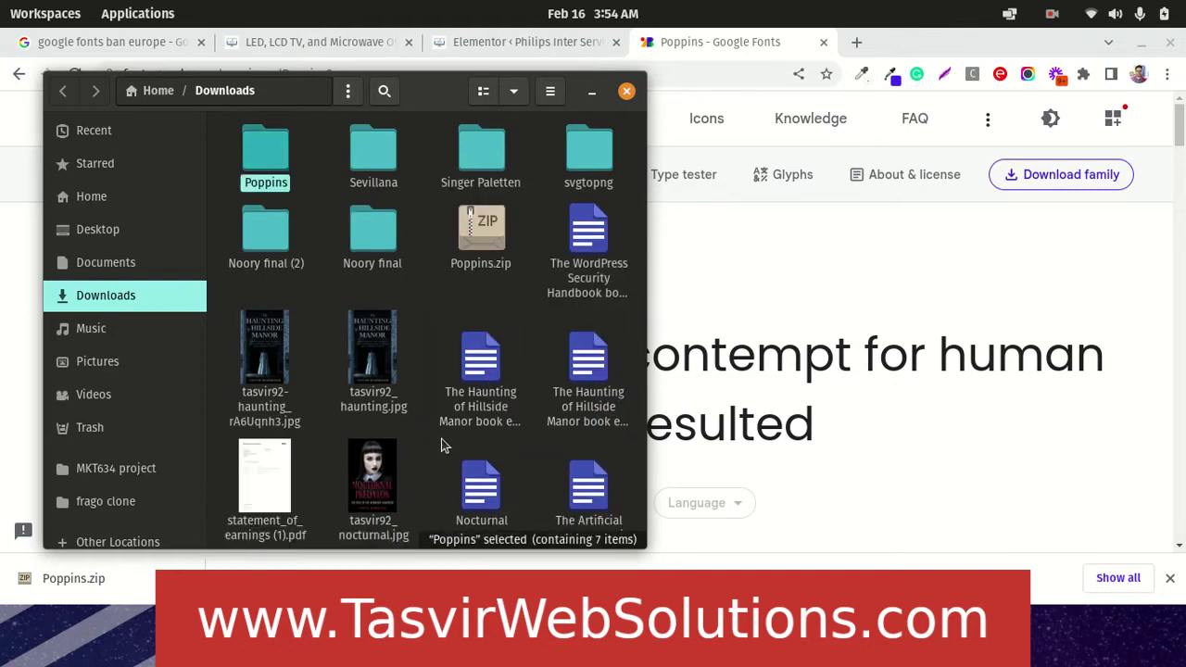
double_click(273, 165)
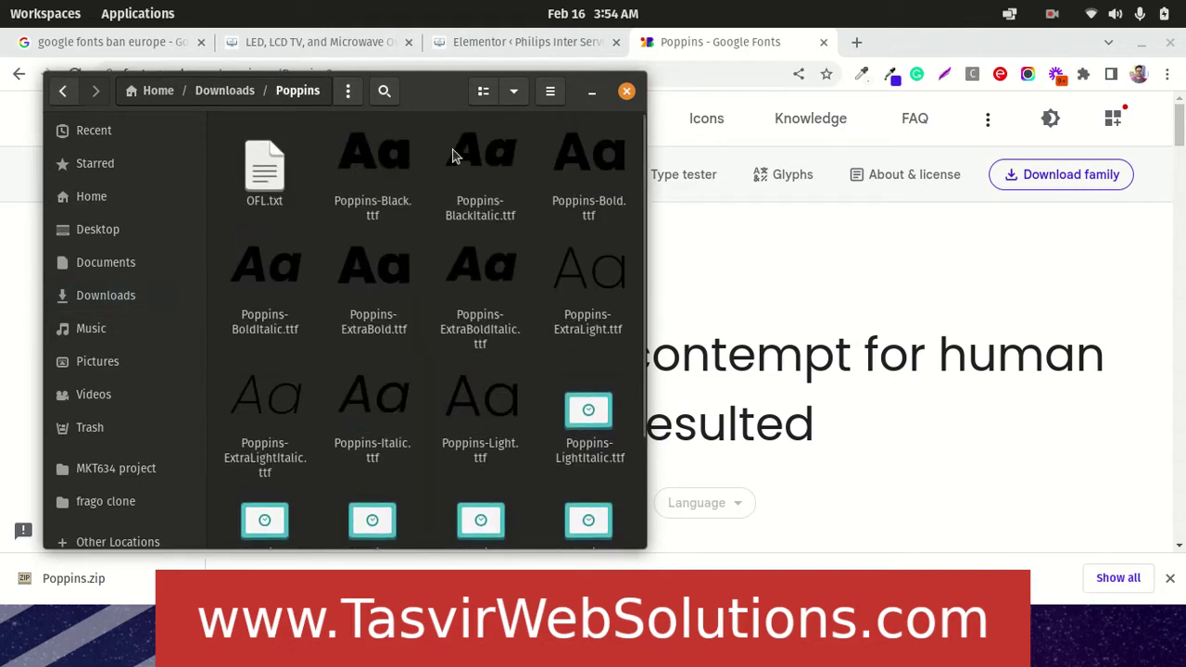
Step: Scroll the Poppins specimen to compare the Light 300 and Bold 700 styles
click(591, 93)
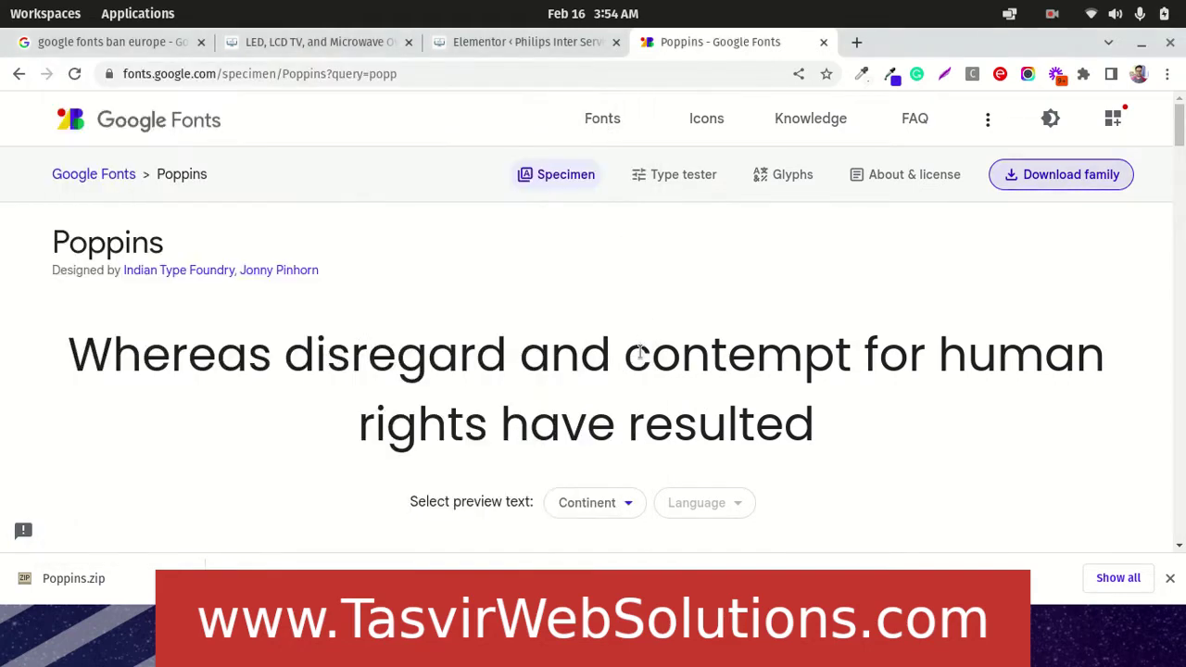
scroll(639, 351, down, 4)
scroll(639, 350, down, 10)
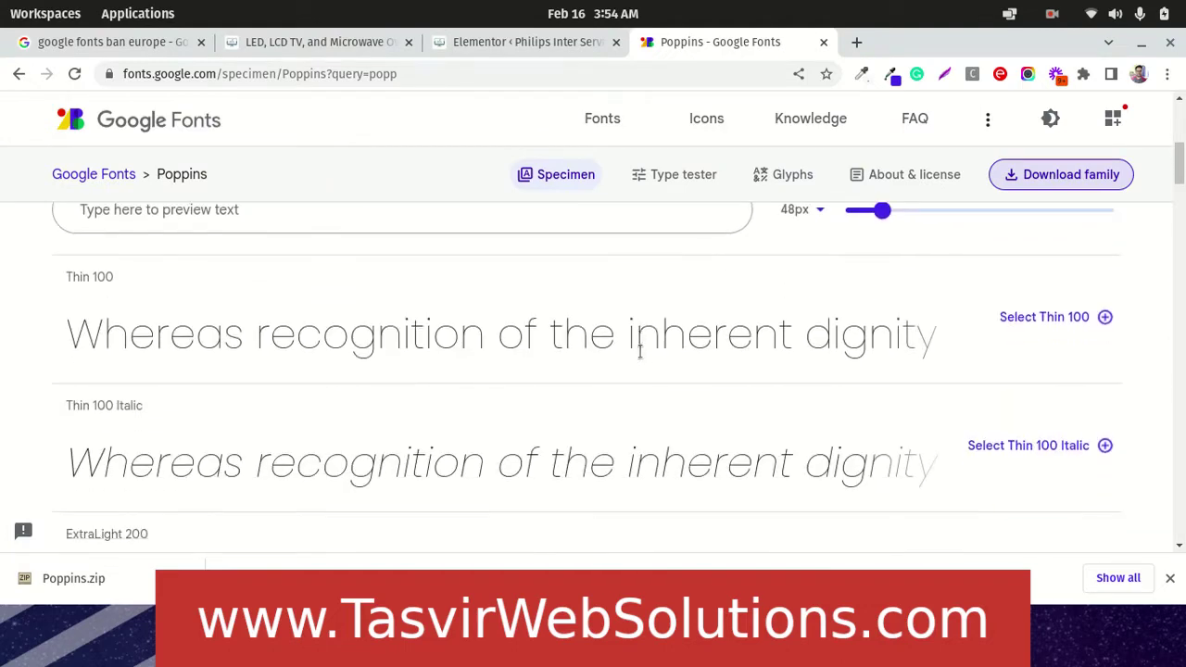
scroll(639, 351, down, 2)
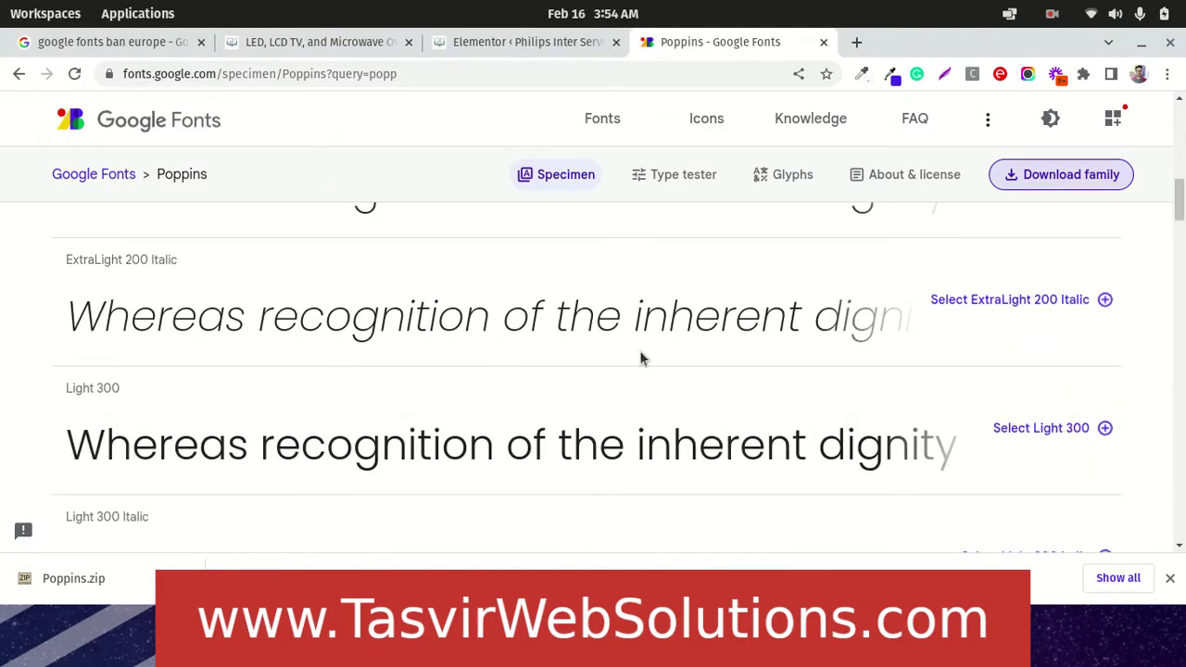
scroll(639, 350, down, 2)
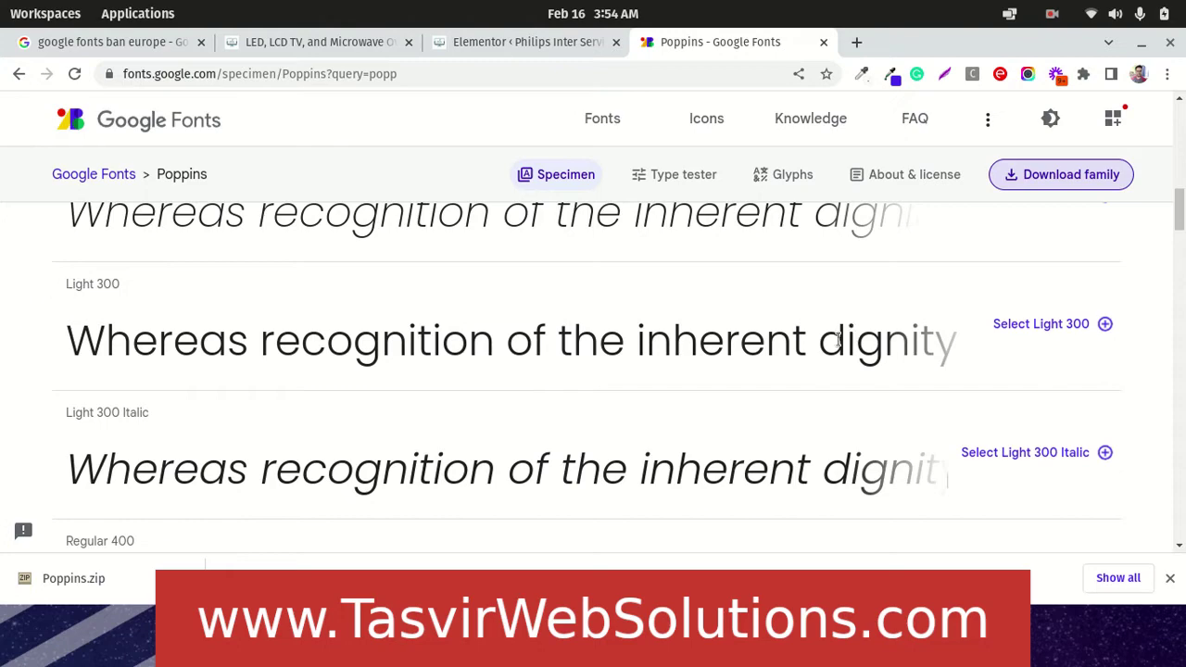
scroll(418, 304, down, 2)
scroll(413, 305, up, 2)
scroll(152, 287, up, 1)
scroll(149, 338, down, 2)
scroll(153, 349, down, 2)
scroll(154, 347, down, 2)
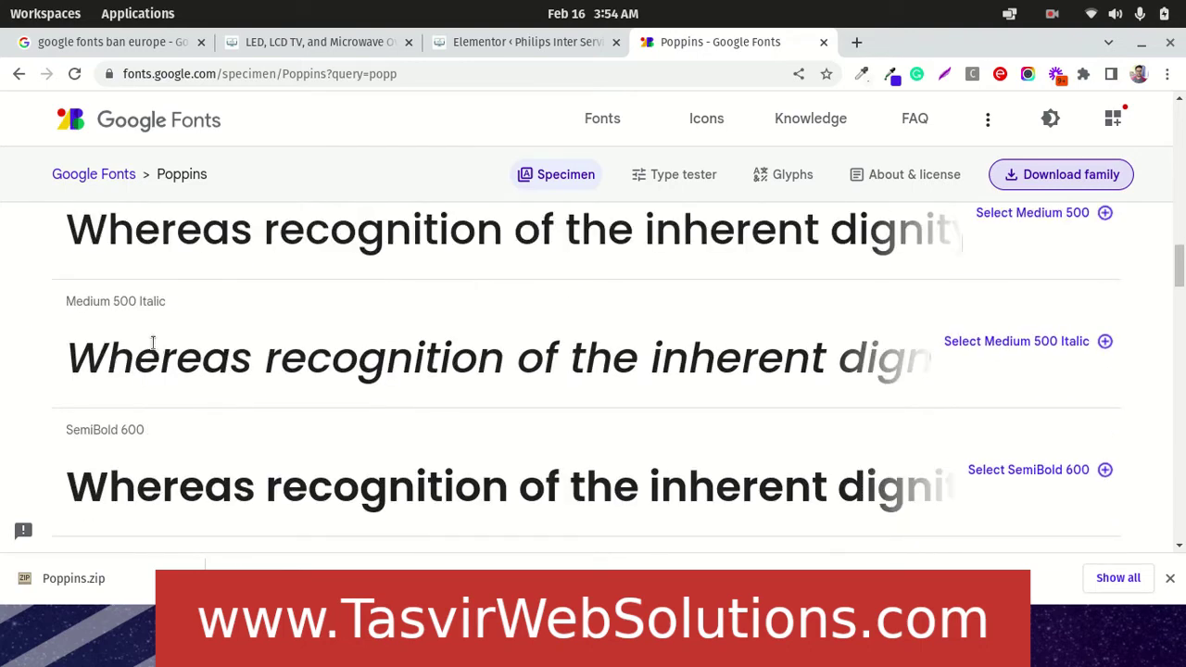
scroll(153, 343, down, 2)
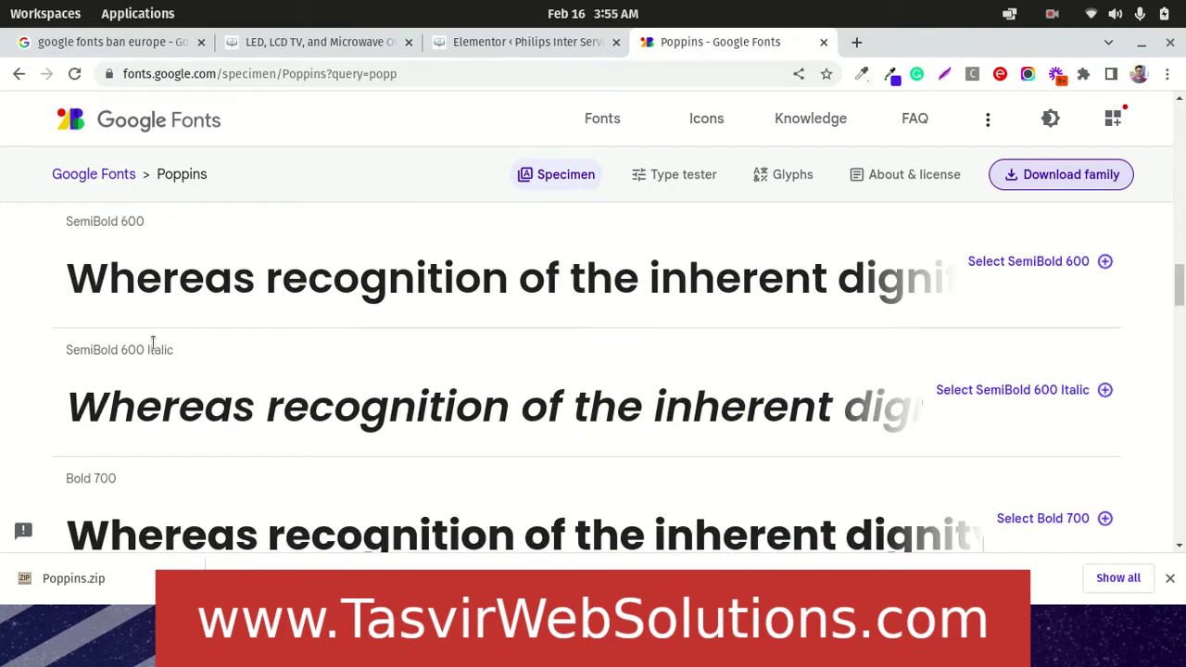
scroll(121, 382, down, 1)
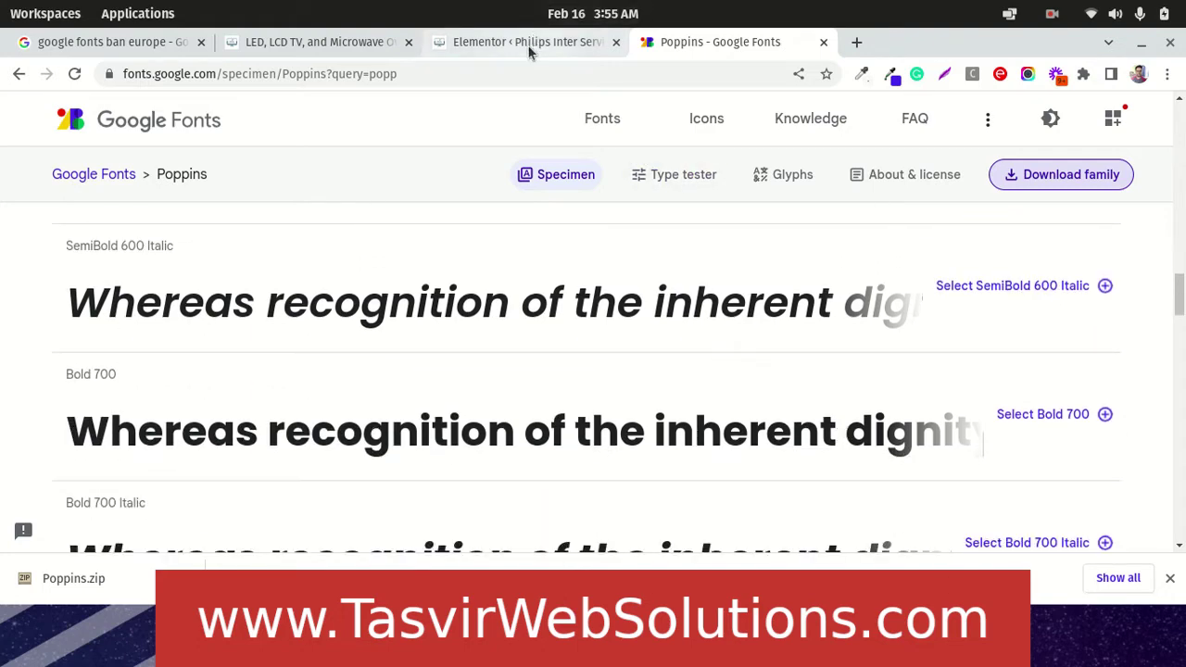
Step: Locate Poppins-Light.ttf in the extracted folder and return to Elementor's settings page
click(501, 44)
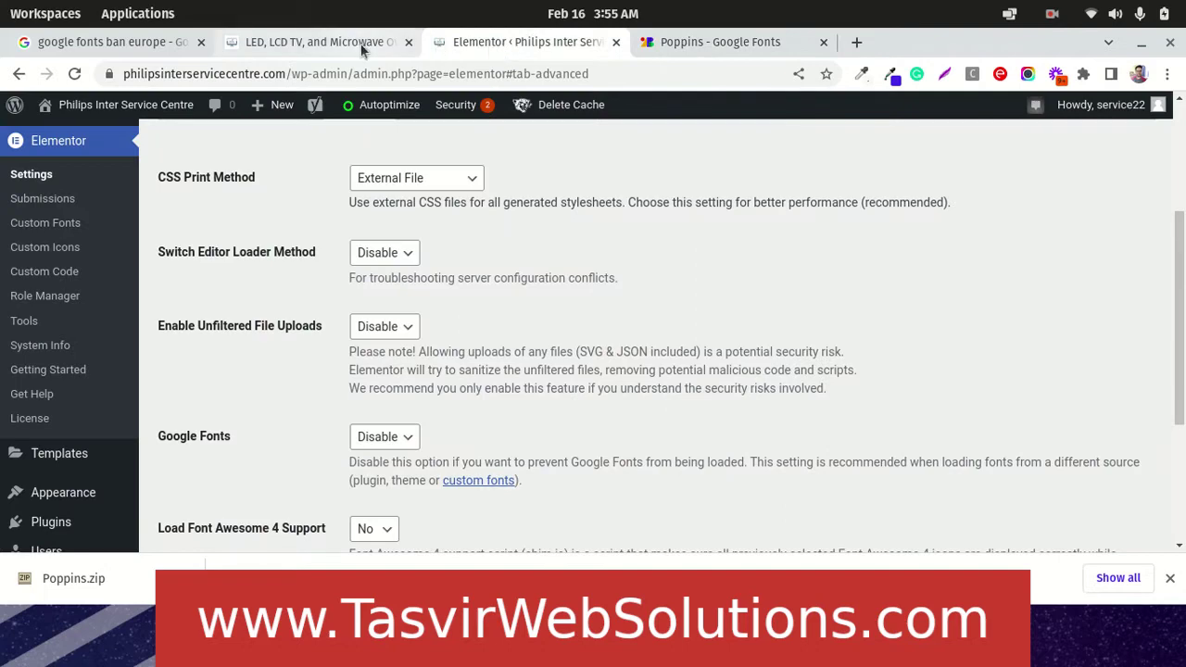
click(737, 48)
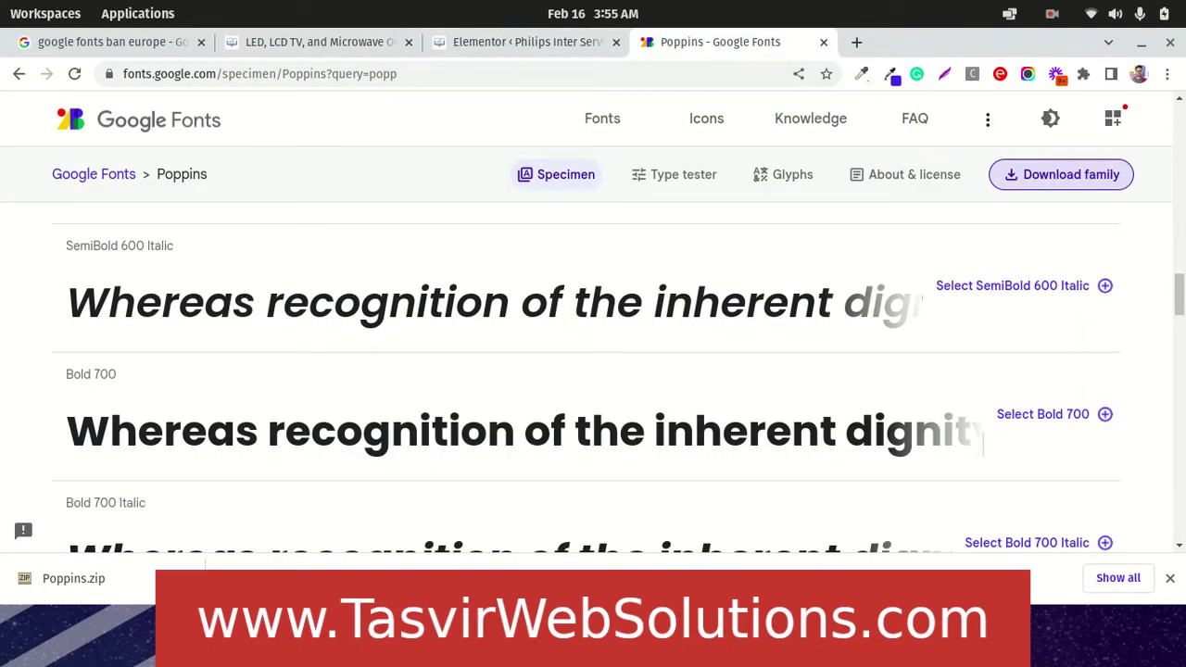
key(alt+Tab)
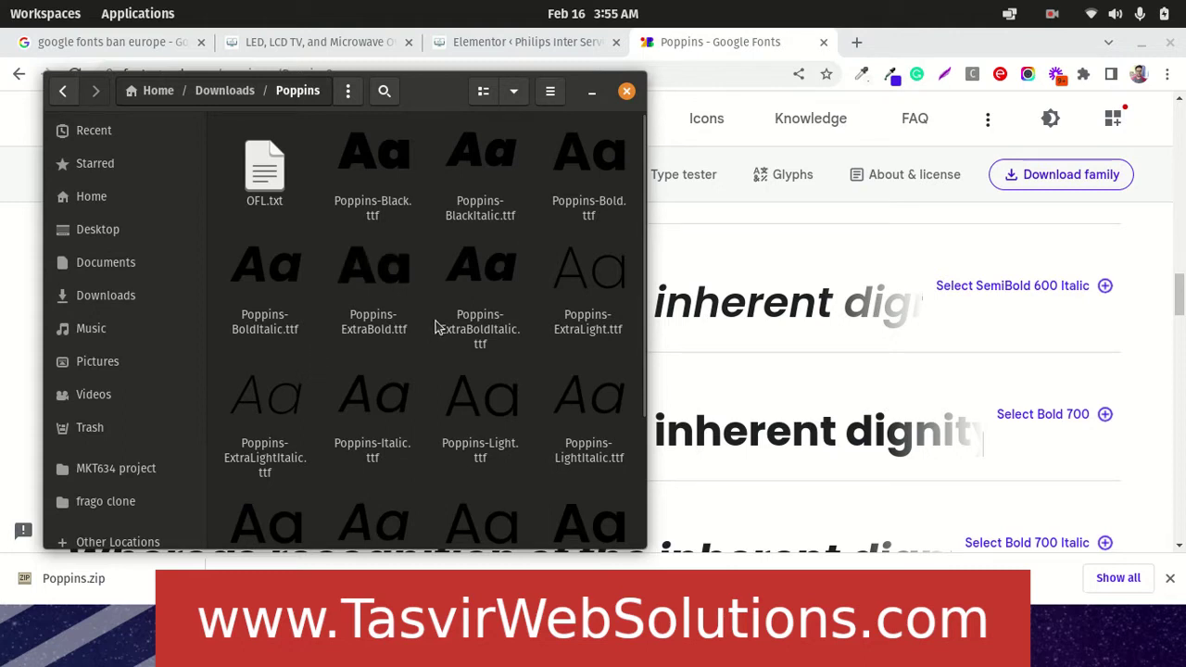
click(483, 412)
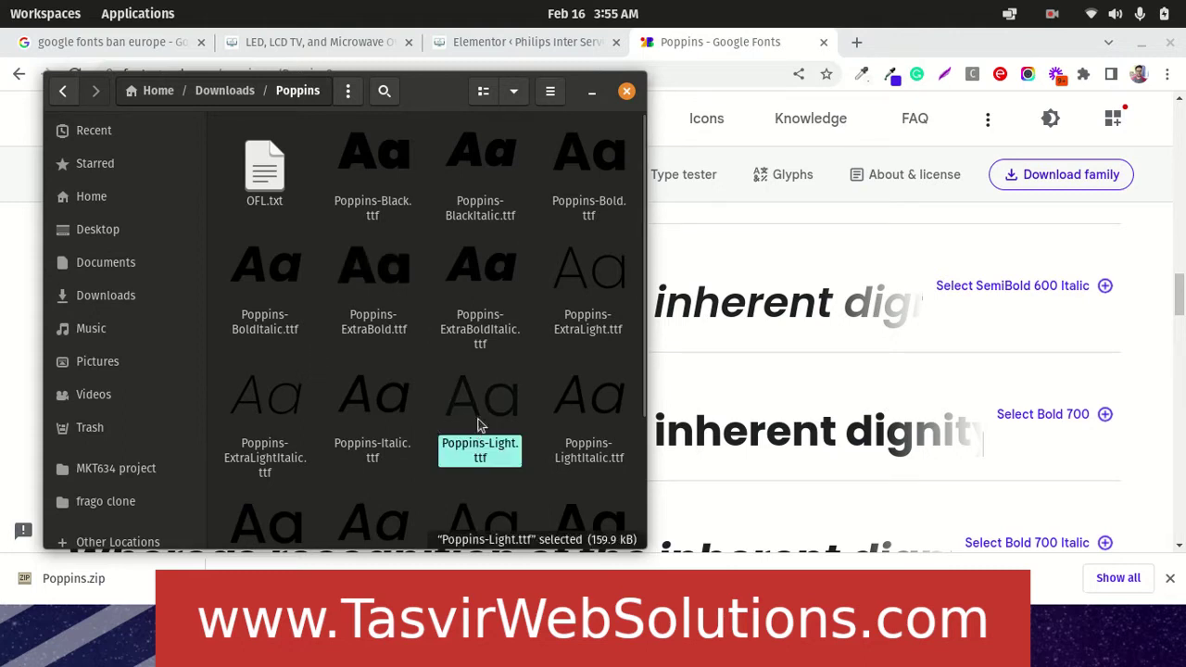
click(591, 91)
click(526, 41)
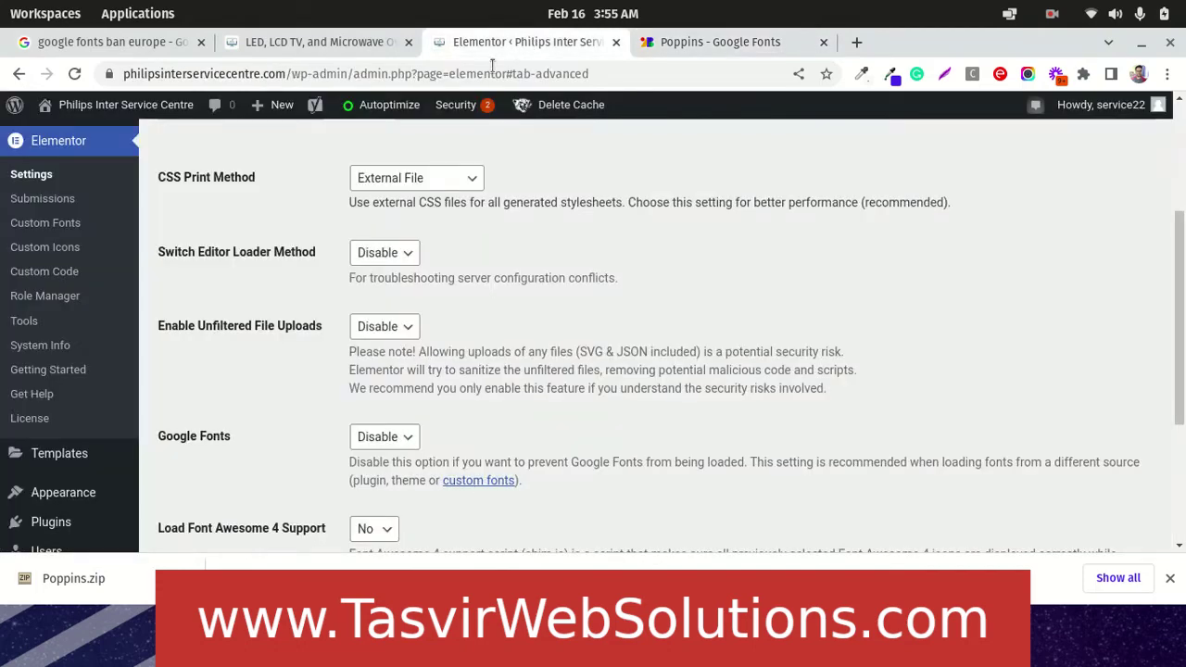
Step: Start a new Elementor custom font named Poppins Light
scroll(226, 326, up, 1)
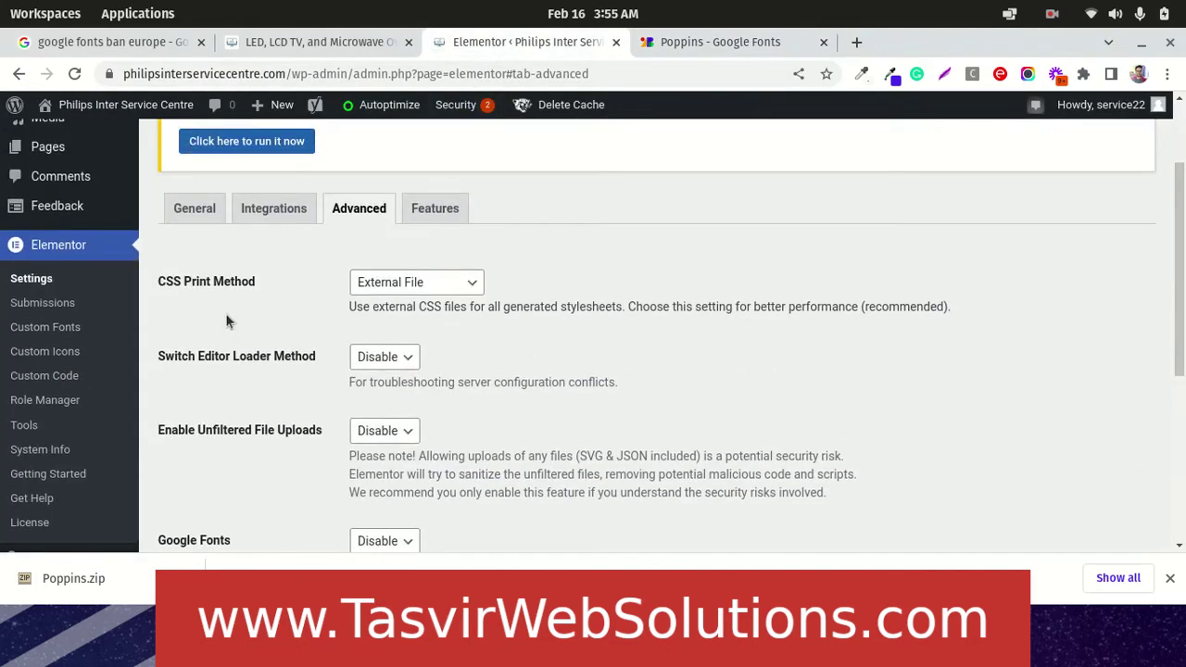
scroll(225, 320, up, 1)
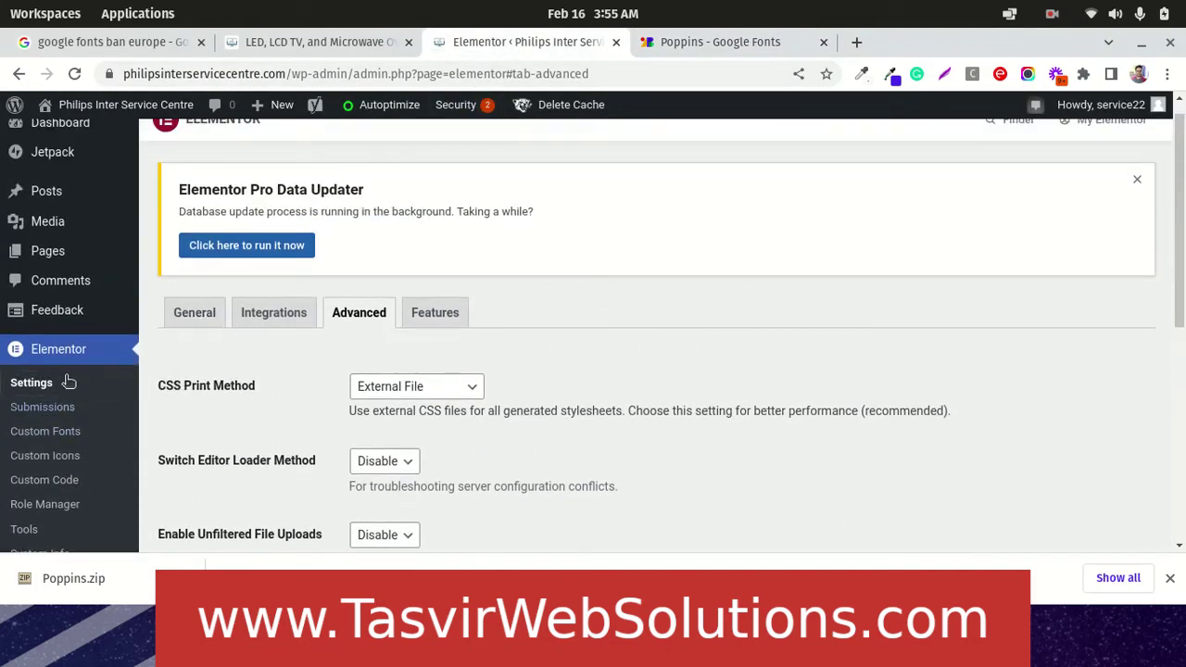
click(67, 434)
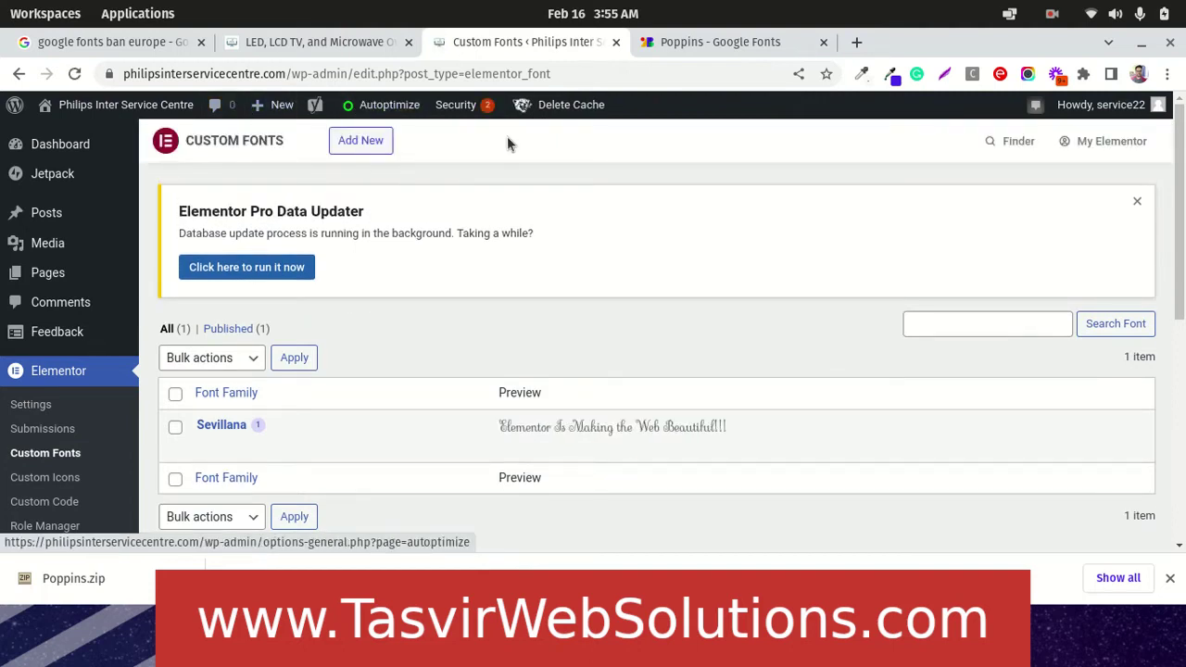
click(364, 144)
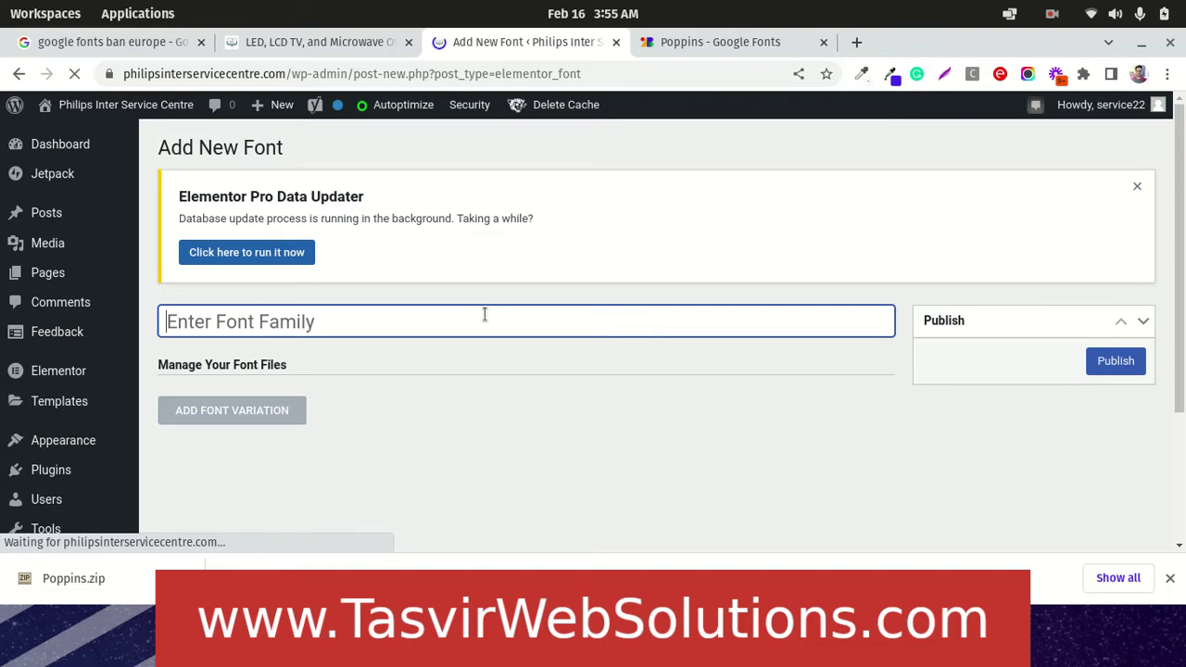
text(Poppi)
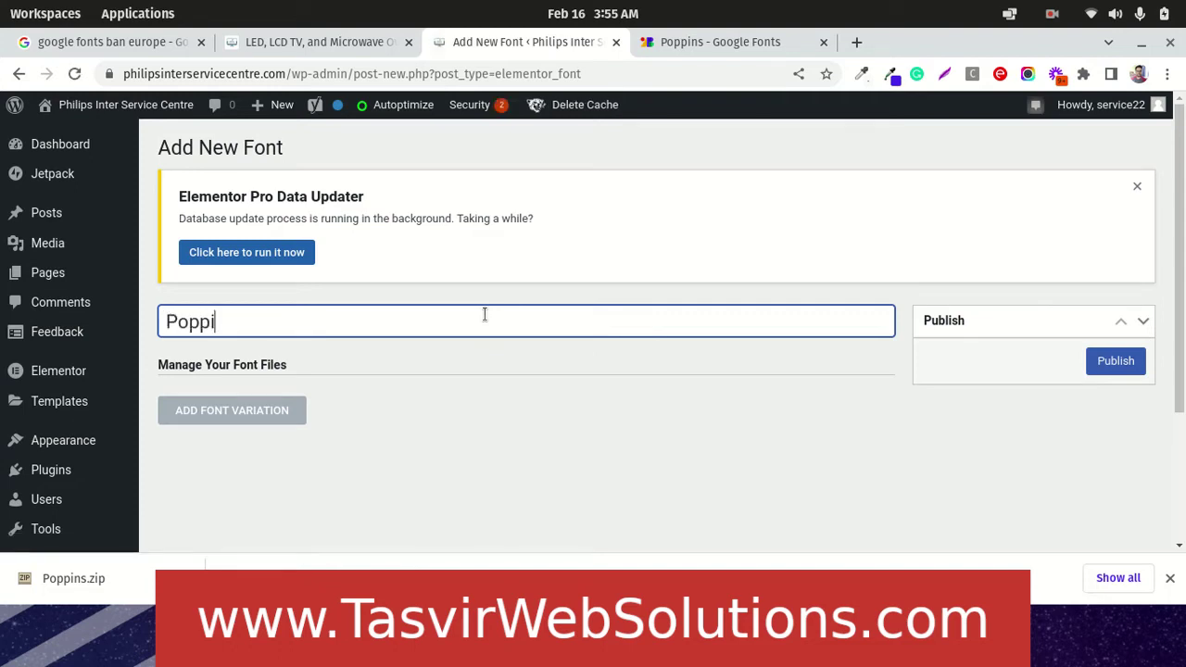
text(ns Light)
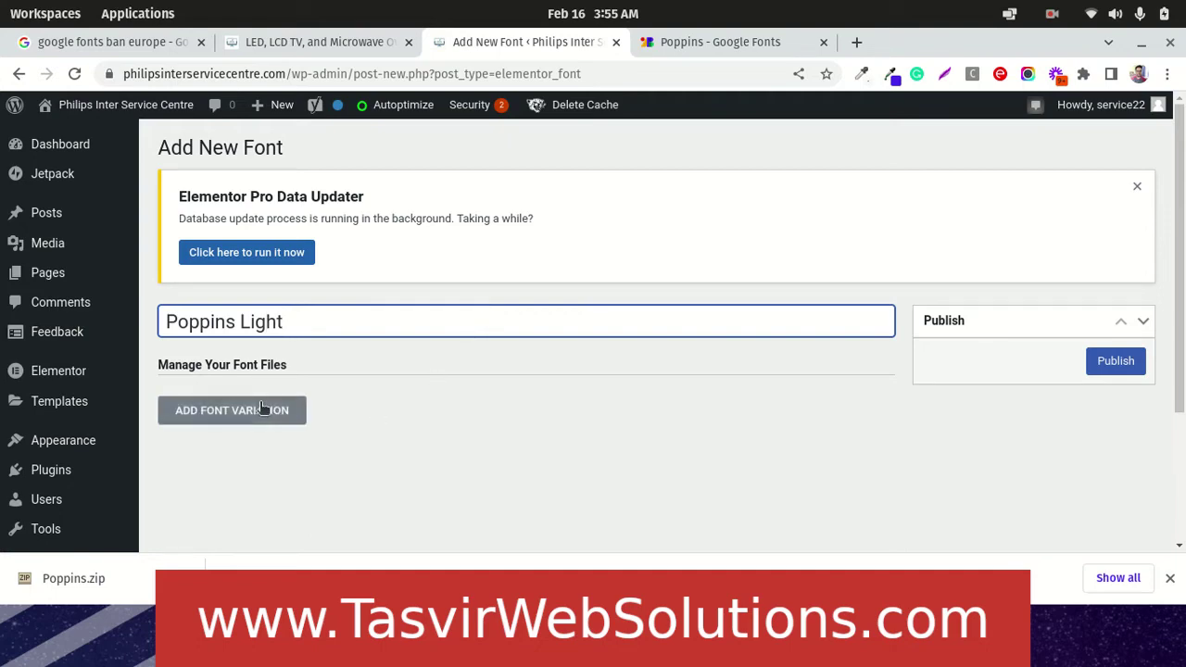
Step: Add a font variation with uploaded Poppins-Light.ttf as its TTF file and publish the font
click(273, 411)
scroll(320, 357, down, 3)
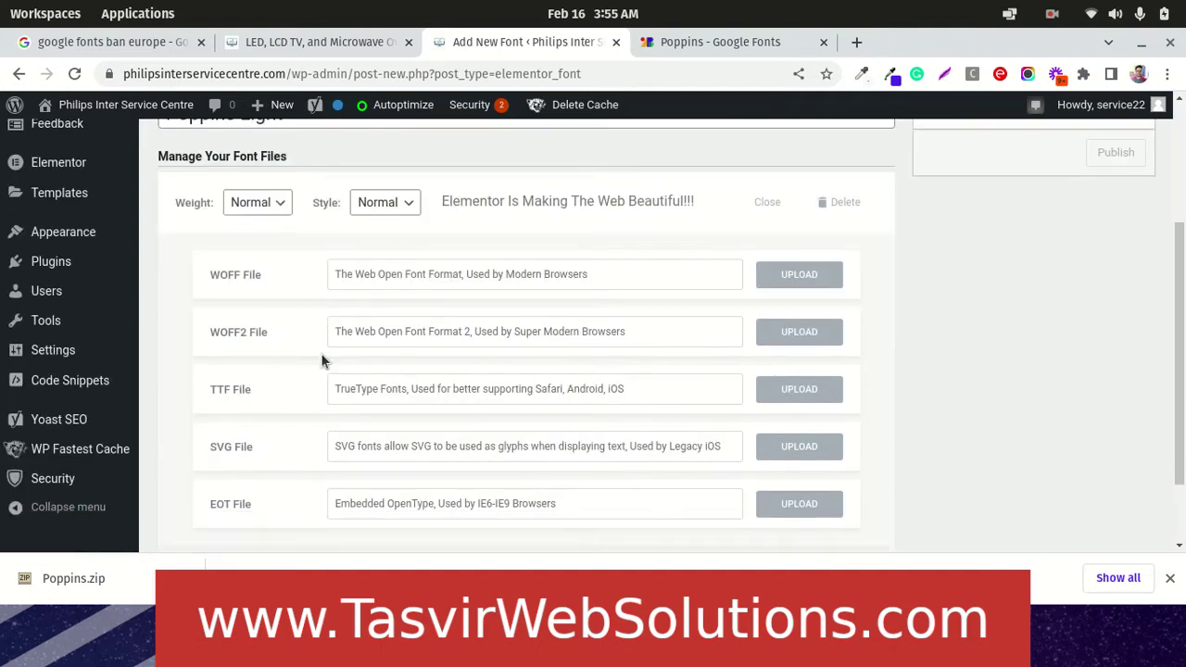
click(701, 45)
click(579, 42)
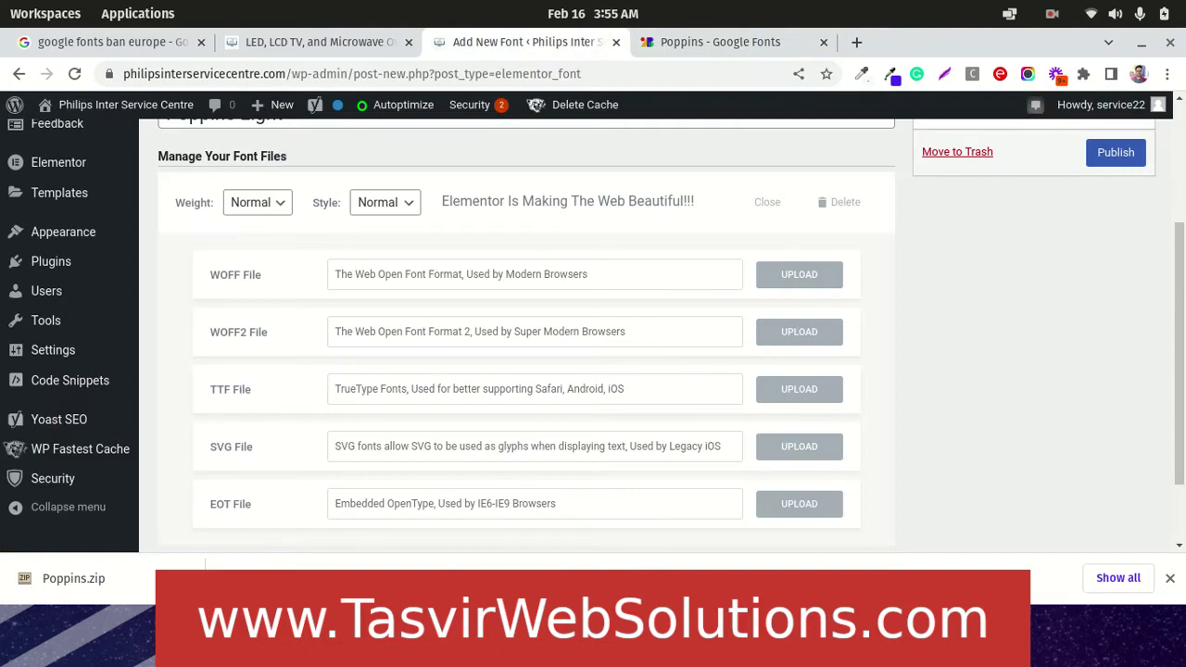
key(alt+Tab)
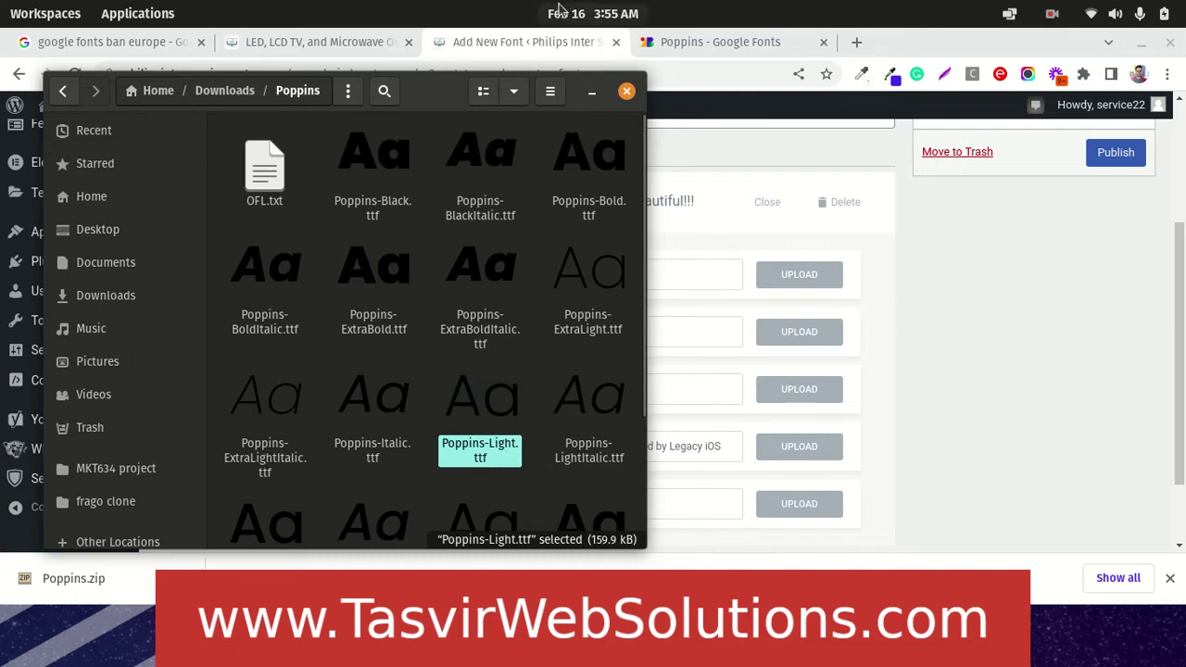
click(592, 93)
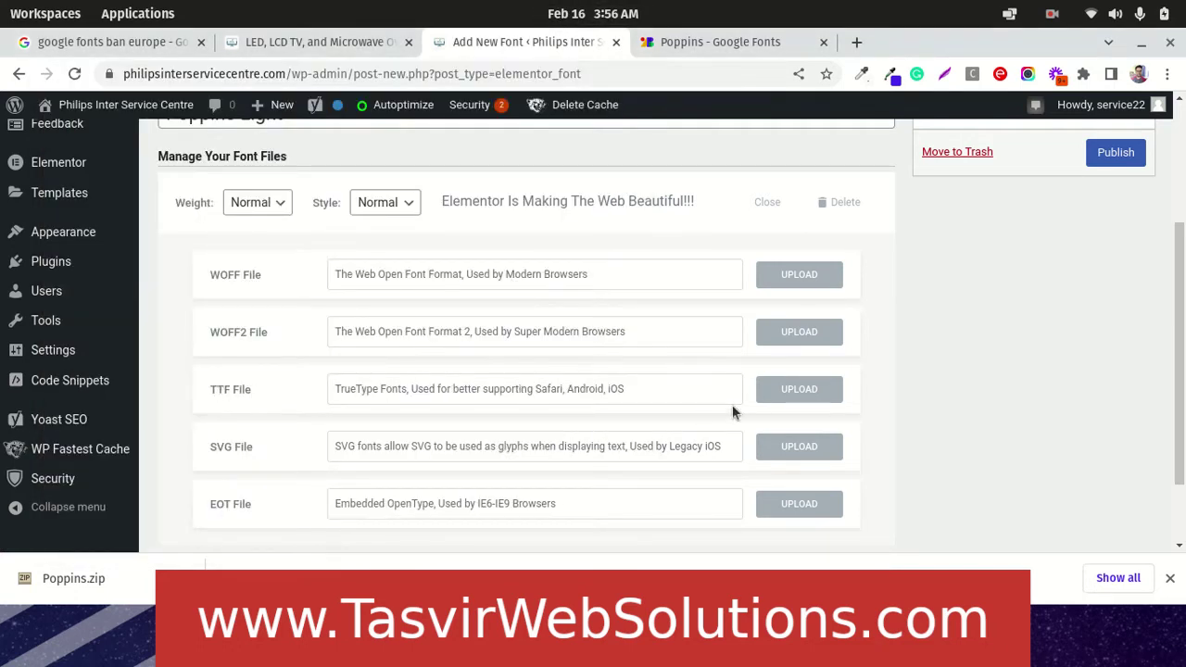
click(799, 391)
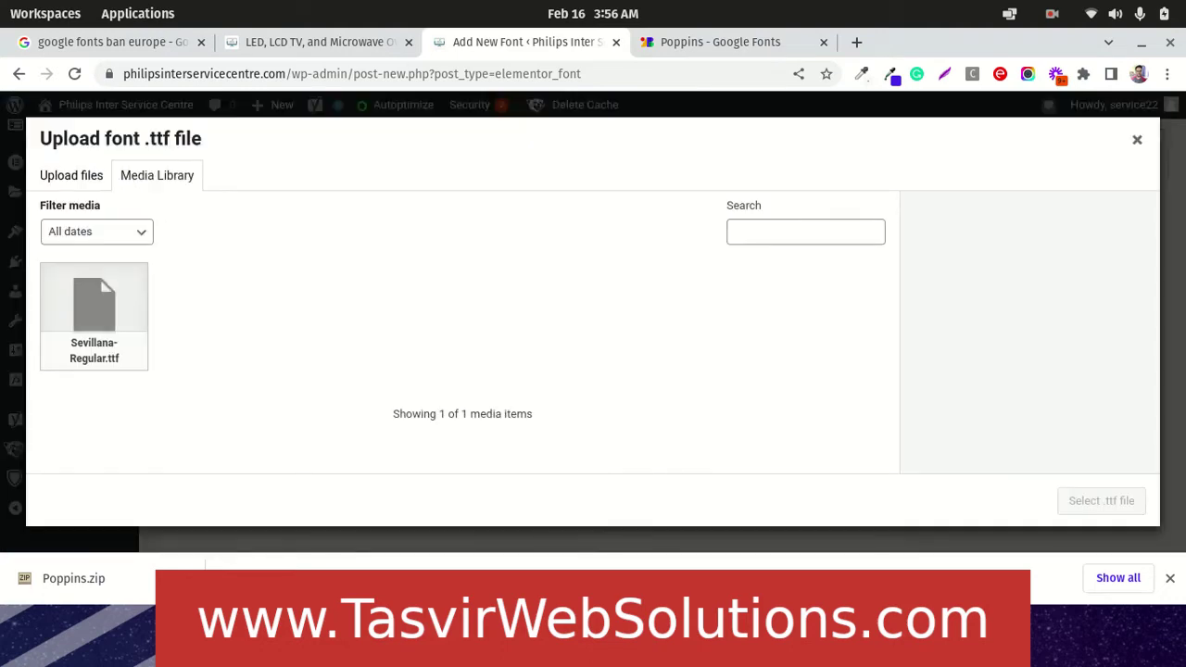
key(alt+Tab)
drag(480, 404, 718, 335)
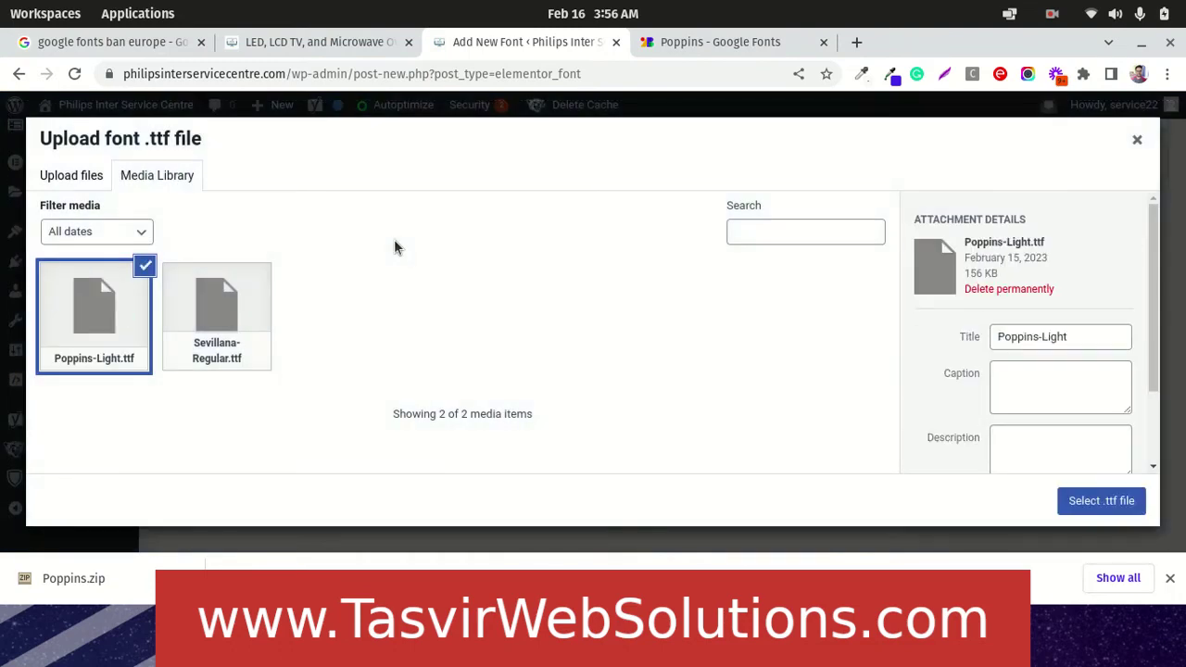
click(1085, 503)
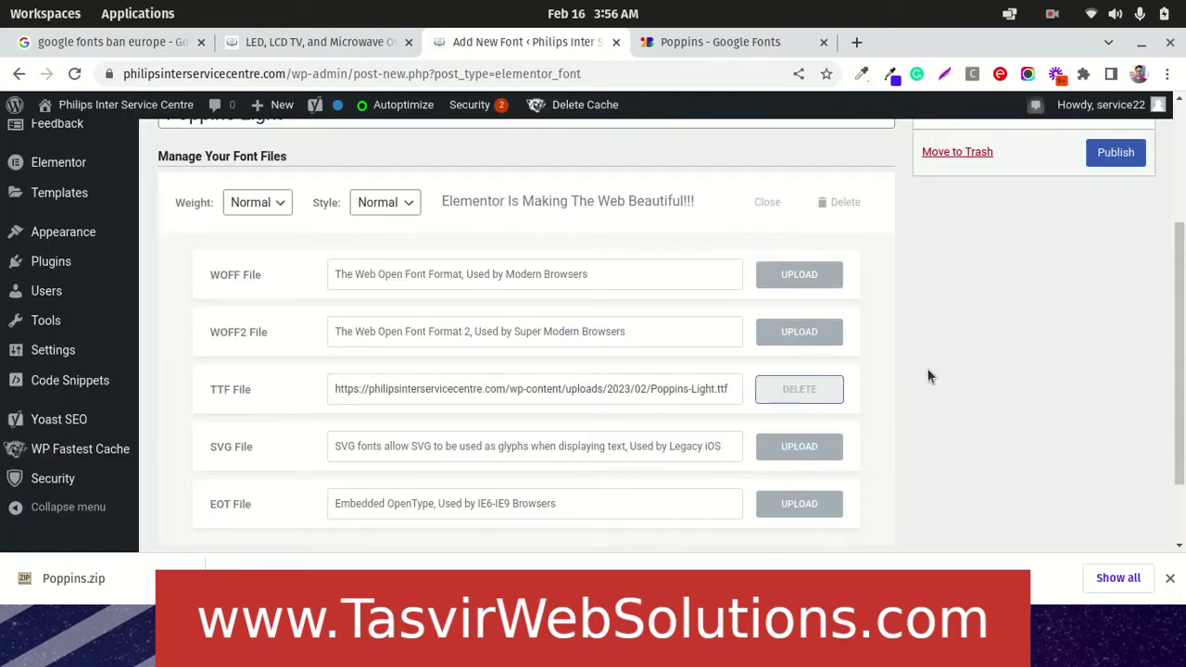
scroll(1029, 348, up, 2)
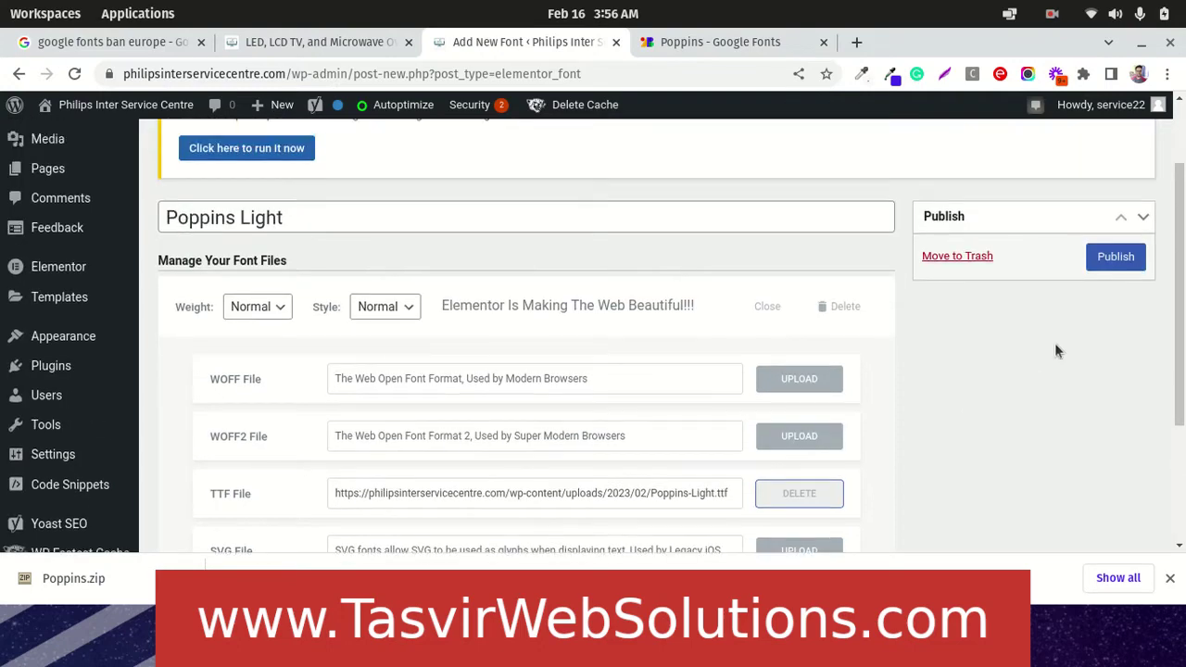
click(1116, 257)
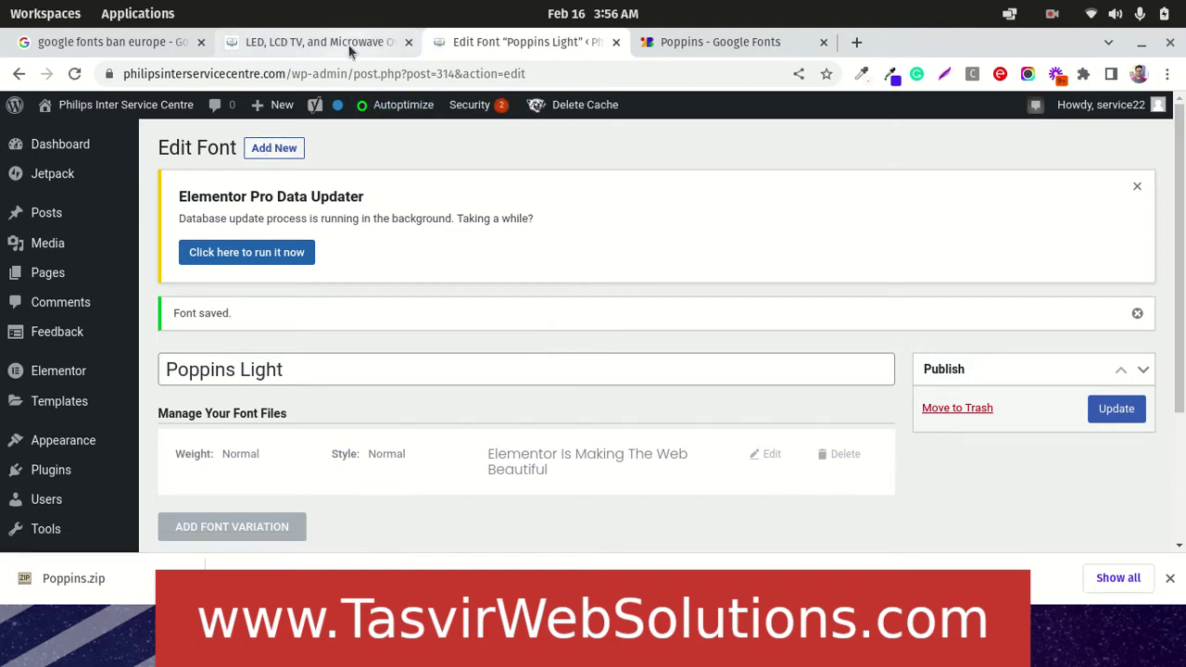
Step: Start another custom font and name it Poppins bold
click(292, 154)
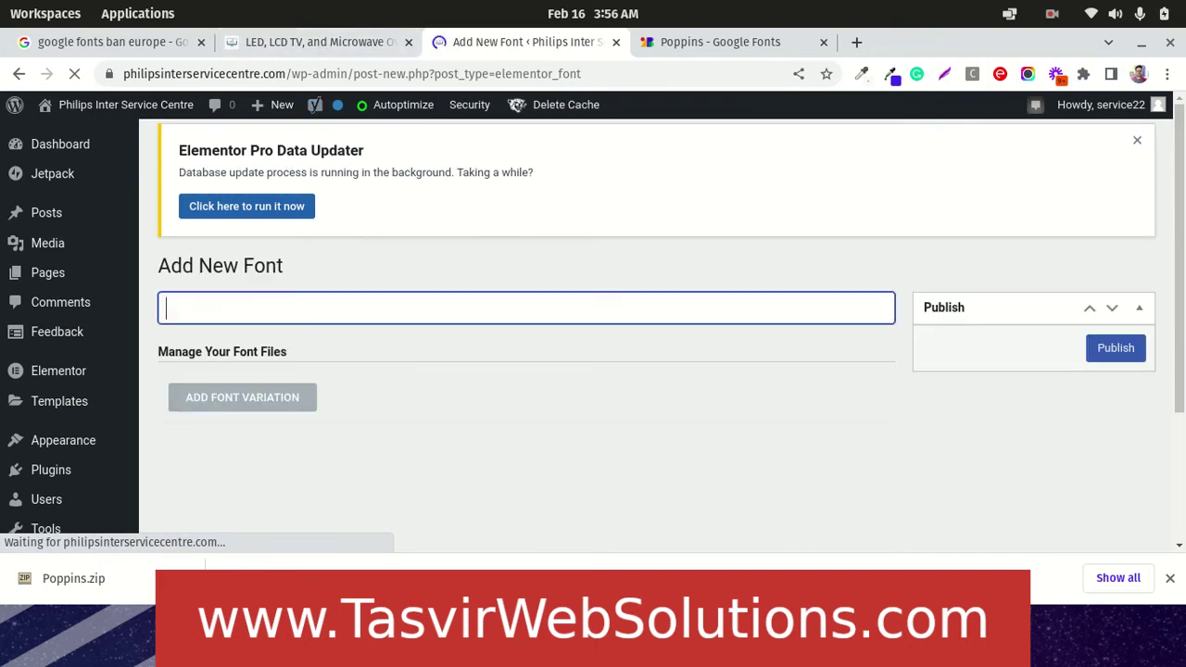
key(alt+Tab)
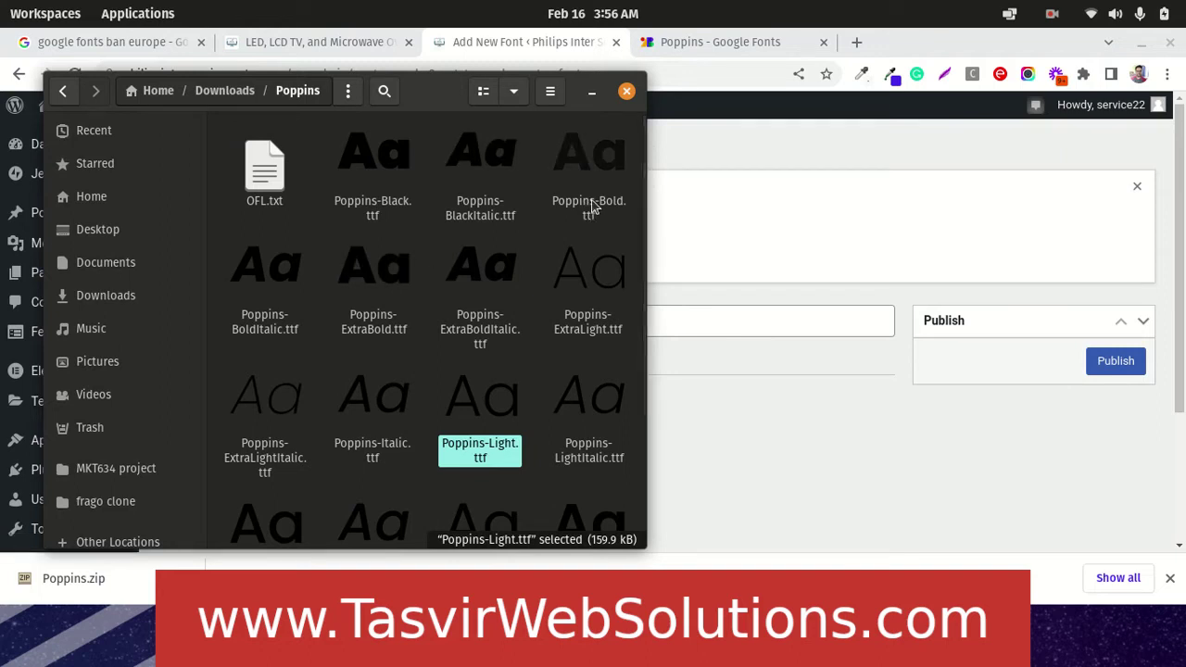
click(589, 185)
click(591, 91)
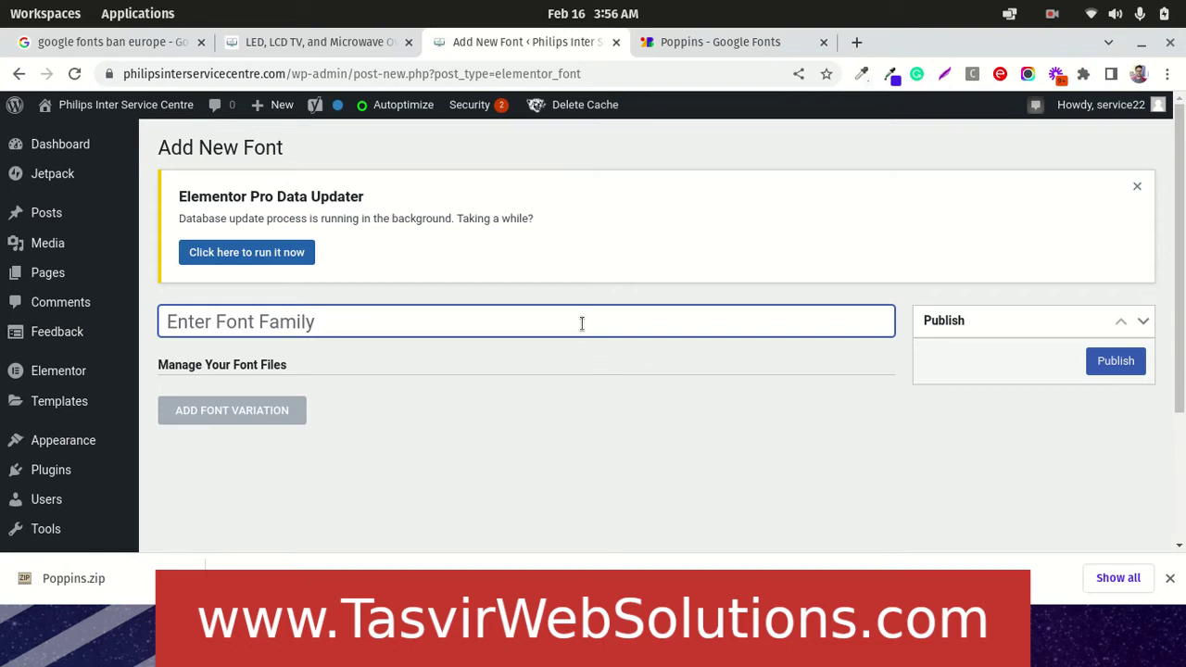
text(Poppins bold)
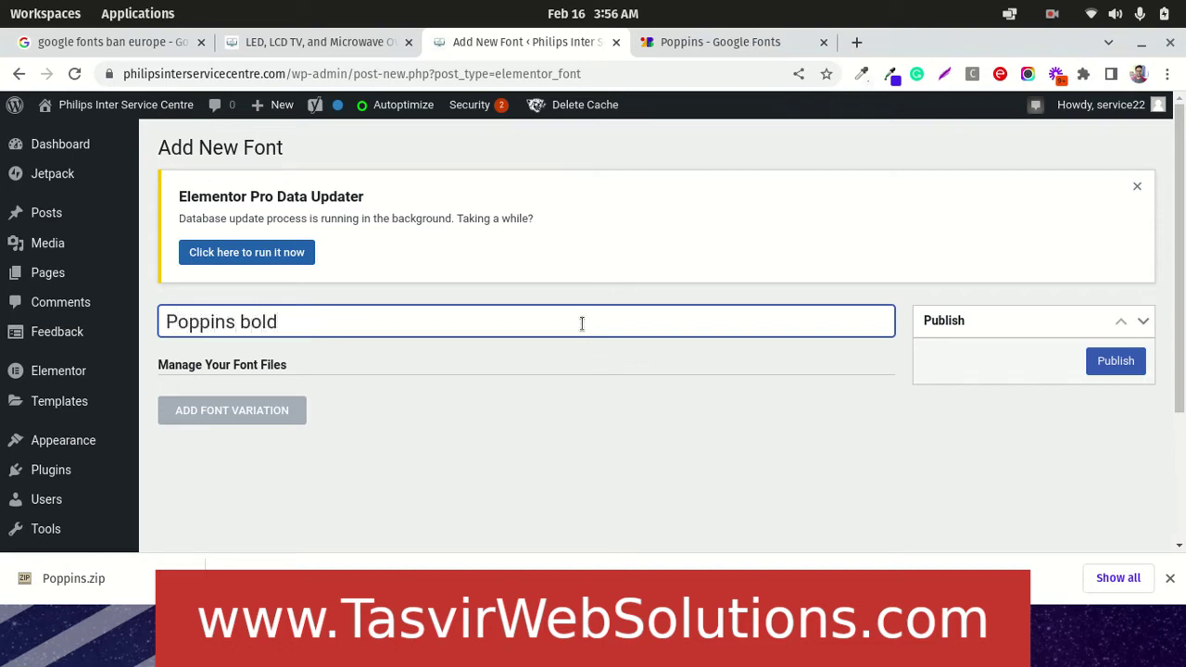
Step: Add a variation with uploaded Poppins-Bold.ttf as its TTF file and publish the font
click(262, 415)
scroll(331, 369, down, 4)
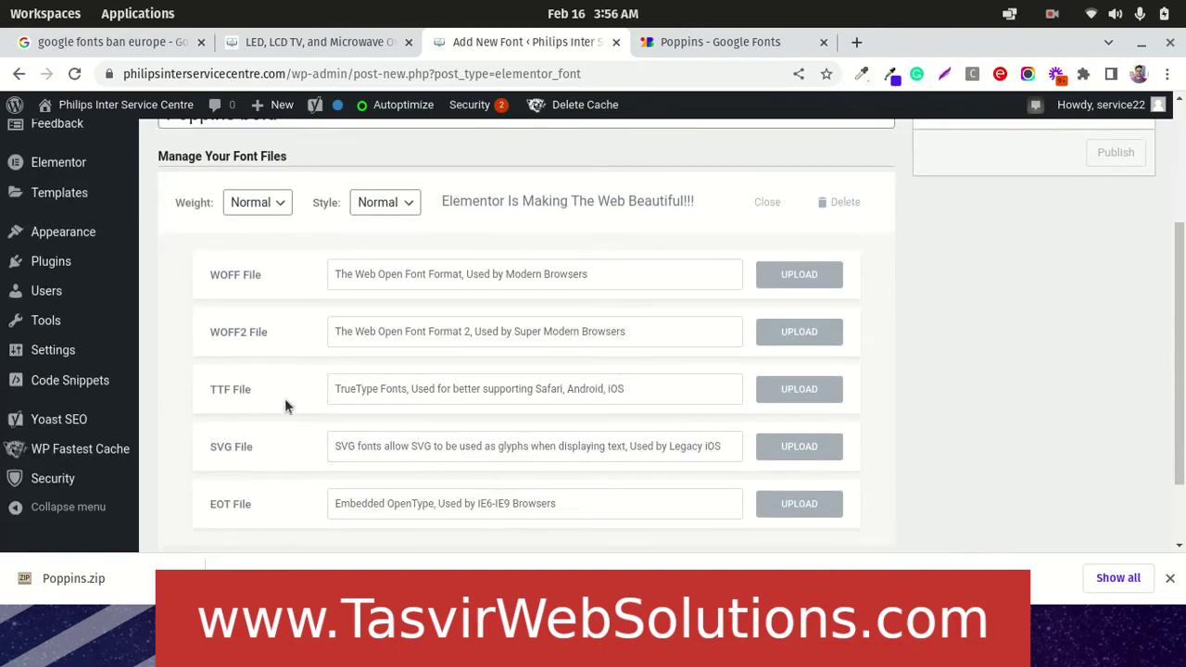
click(820, 389)
key(alt+Tab)
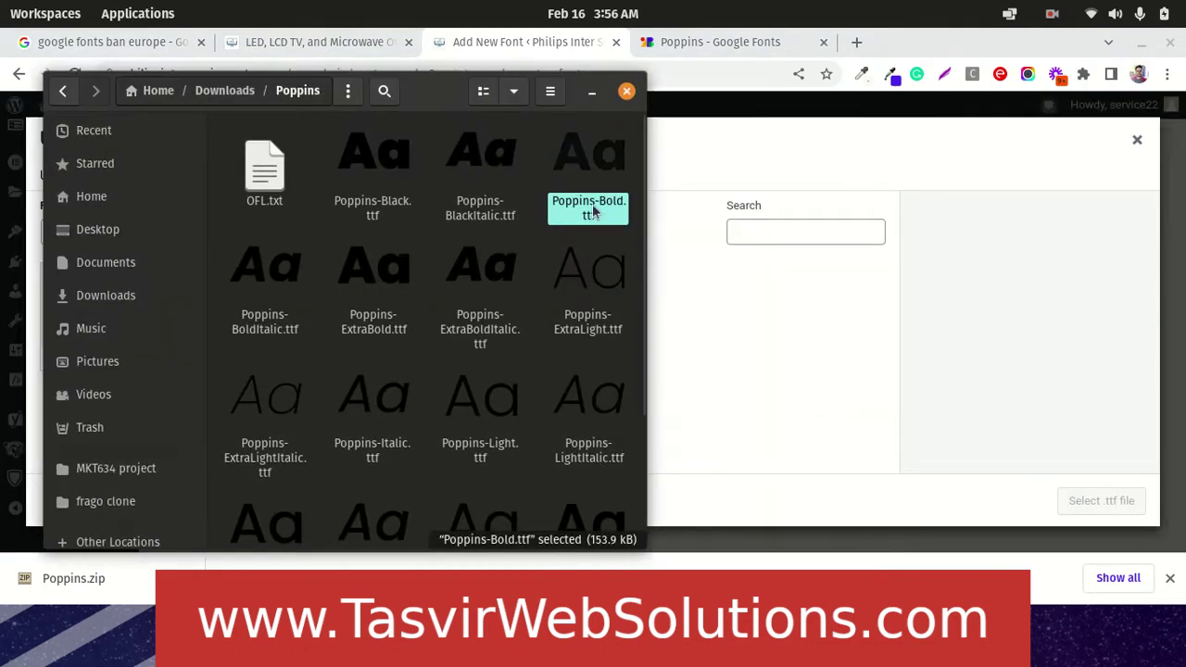
drag(602, 208, 880, 230)
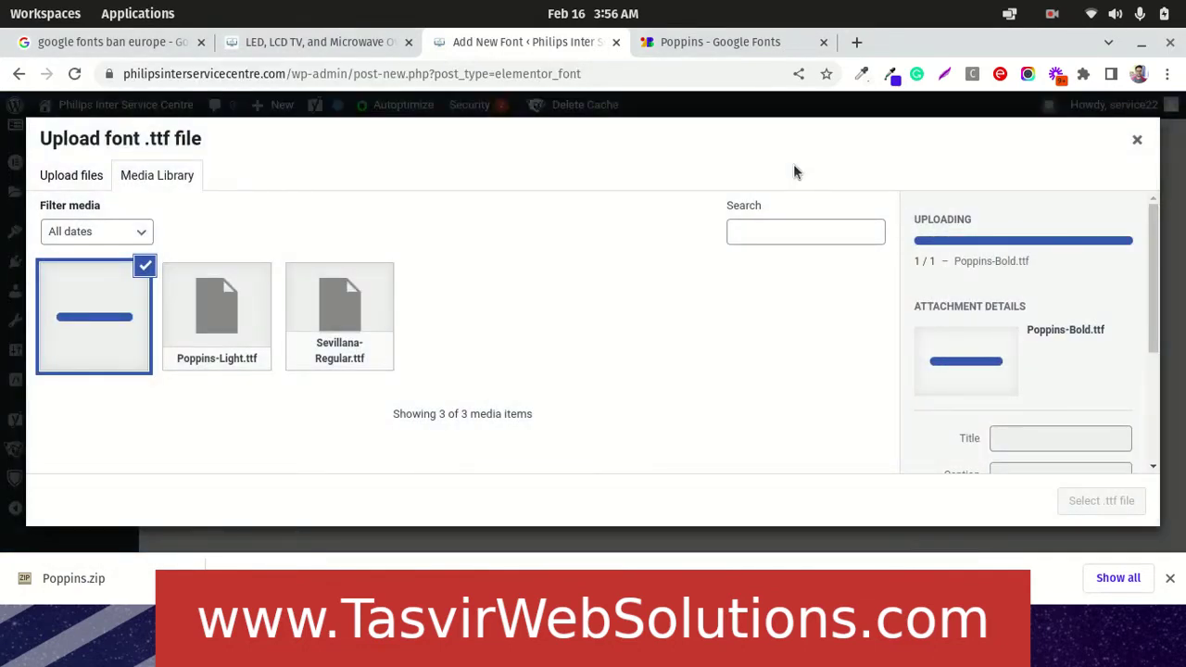
click(1112, 501)
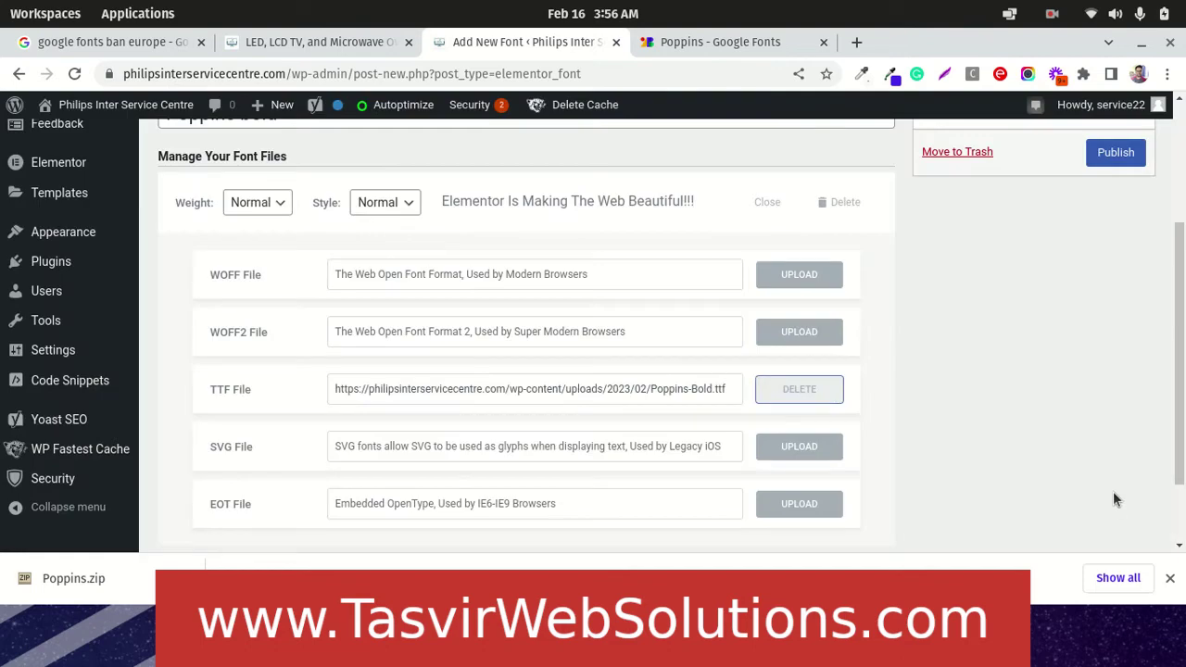
scroll(1110, 469, up, 4)
click(1118, 363)
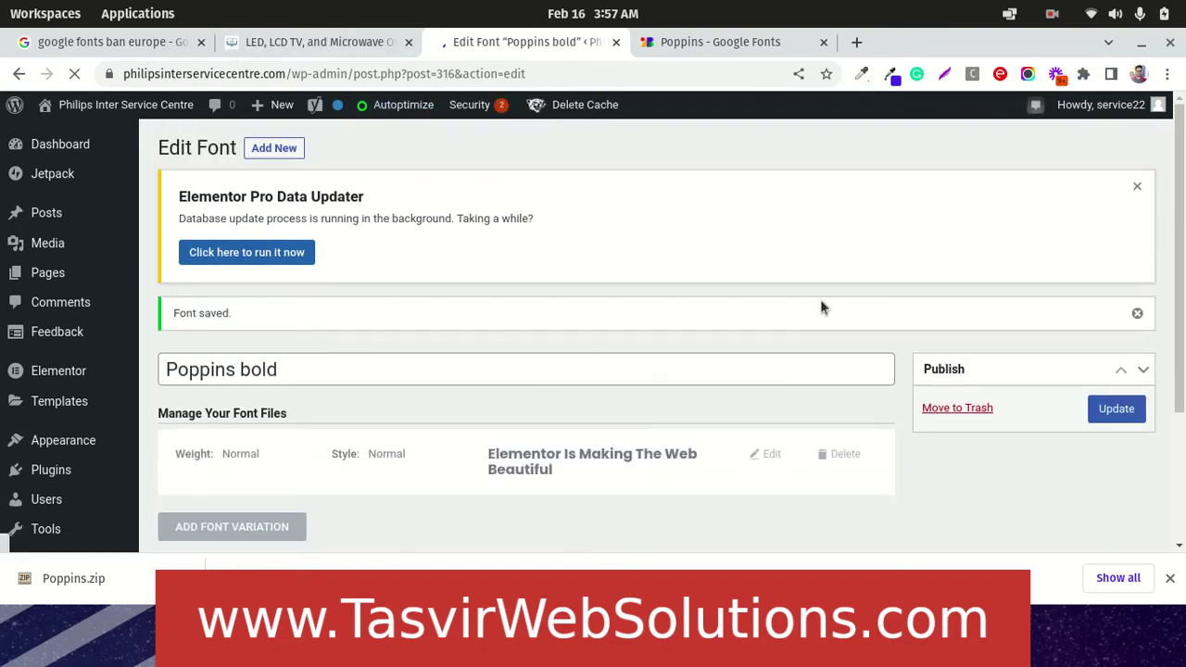
Step: Open the homepage's Edit Page link from the admin bar in a new tab and switch to it
click(298, 42)
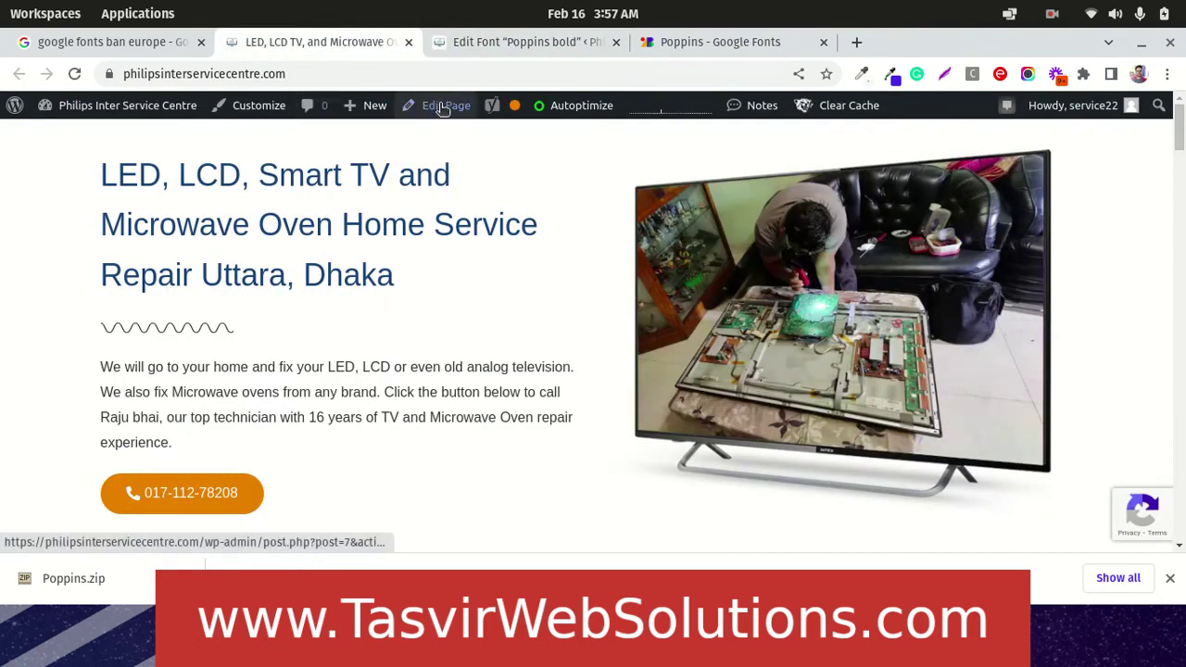
right_click(446, 107)
click(453, 122)
click(468, 47)
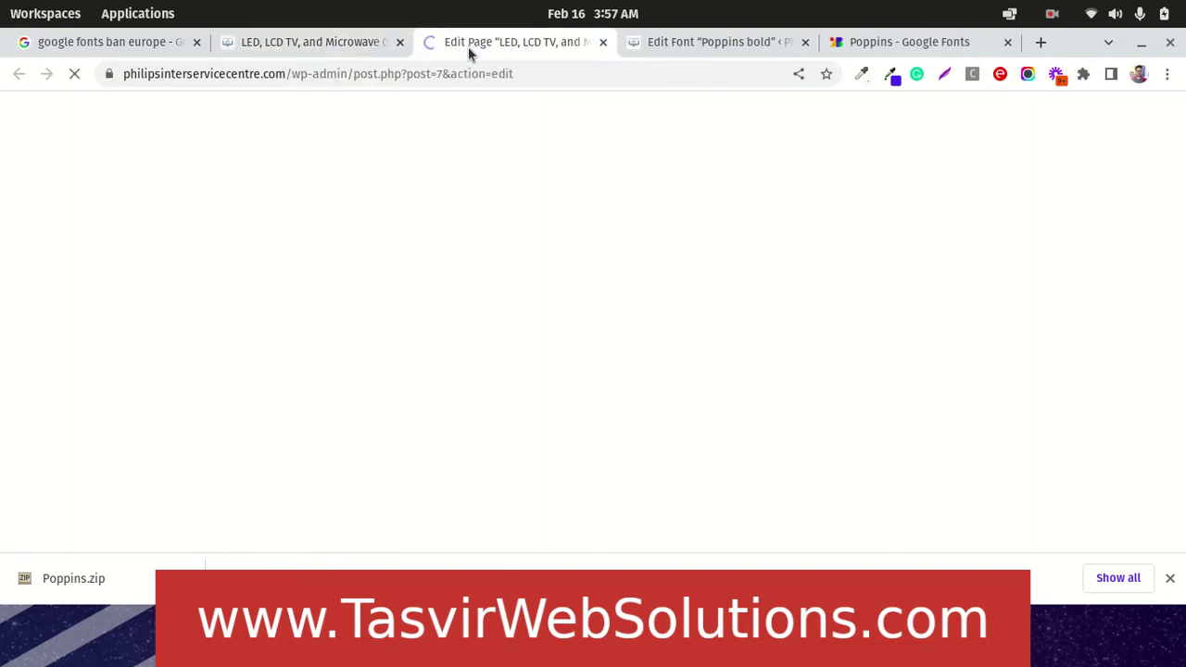
click(308, 42)
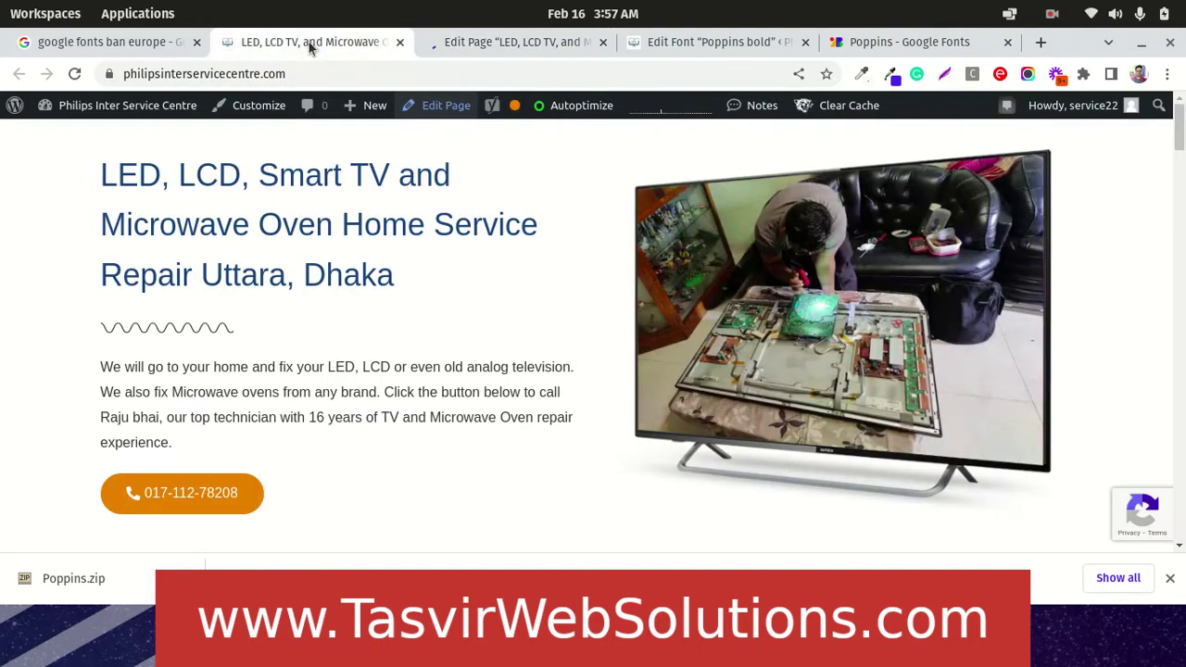
scroll(244, 402, down, 2)
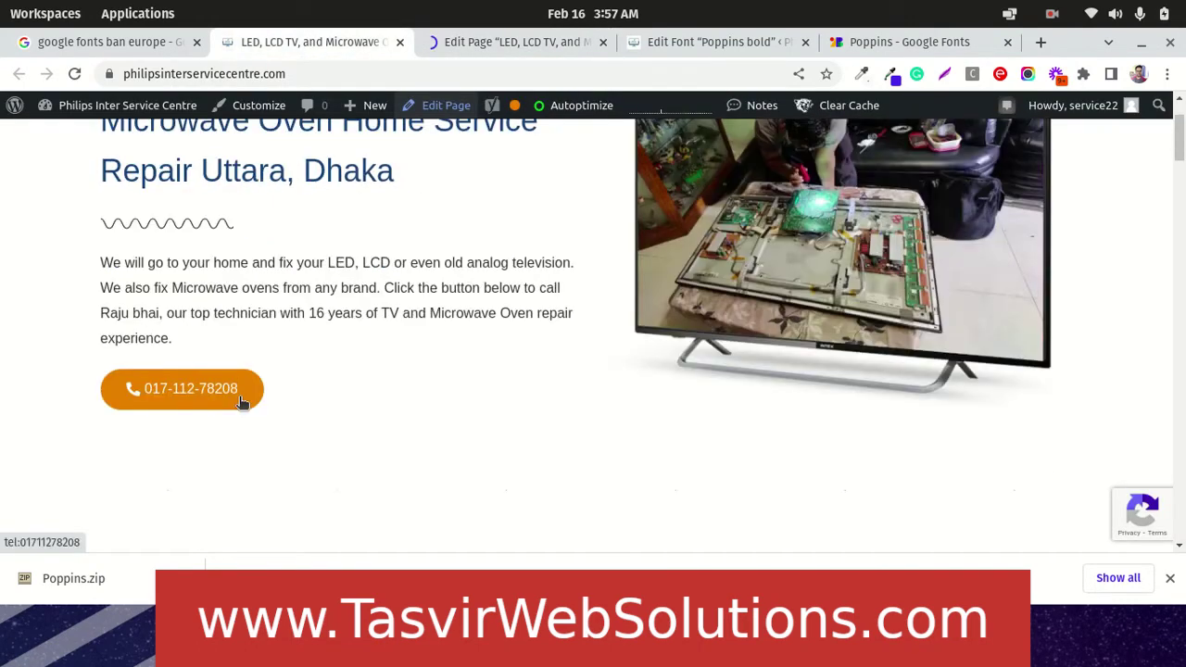
scroll(251, 380, up, 2)
scroll(216, 464, down, 4)
scroll(215, 464, up, 3)
scroll(216, 464, up, 1)
click(524, 42)
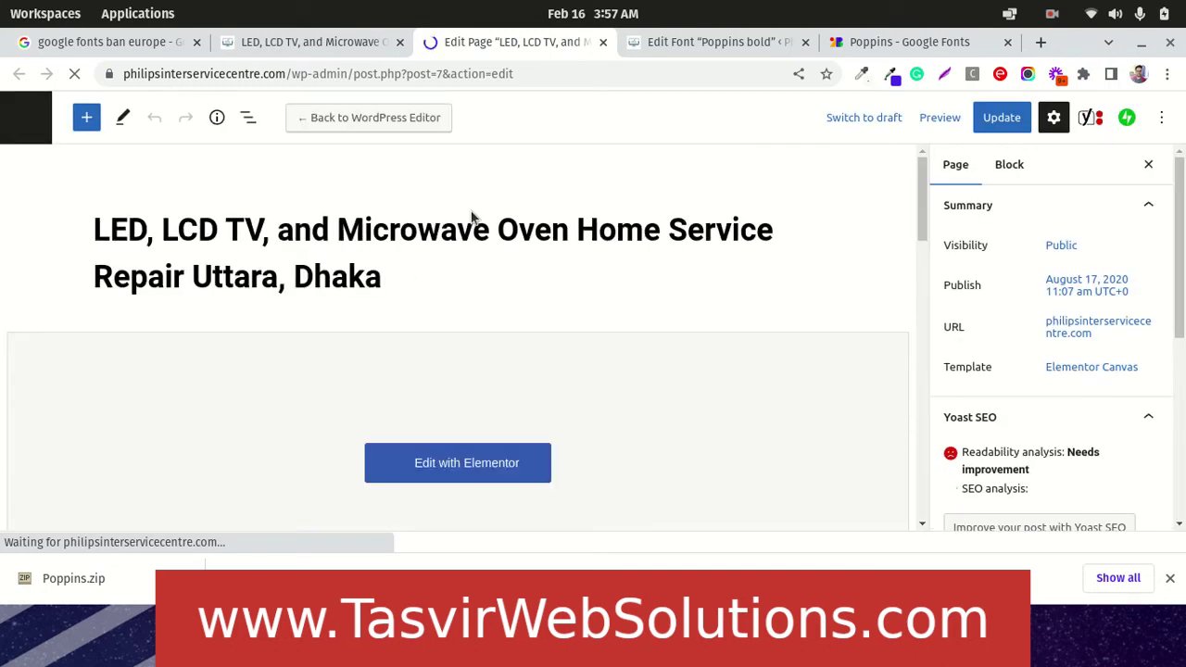
Step: Launch Edit with Elementor for the homepage and return to the loaded editor tab
click(494, 469)
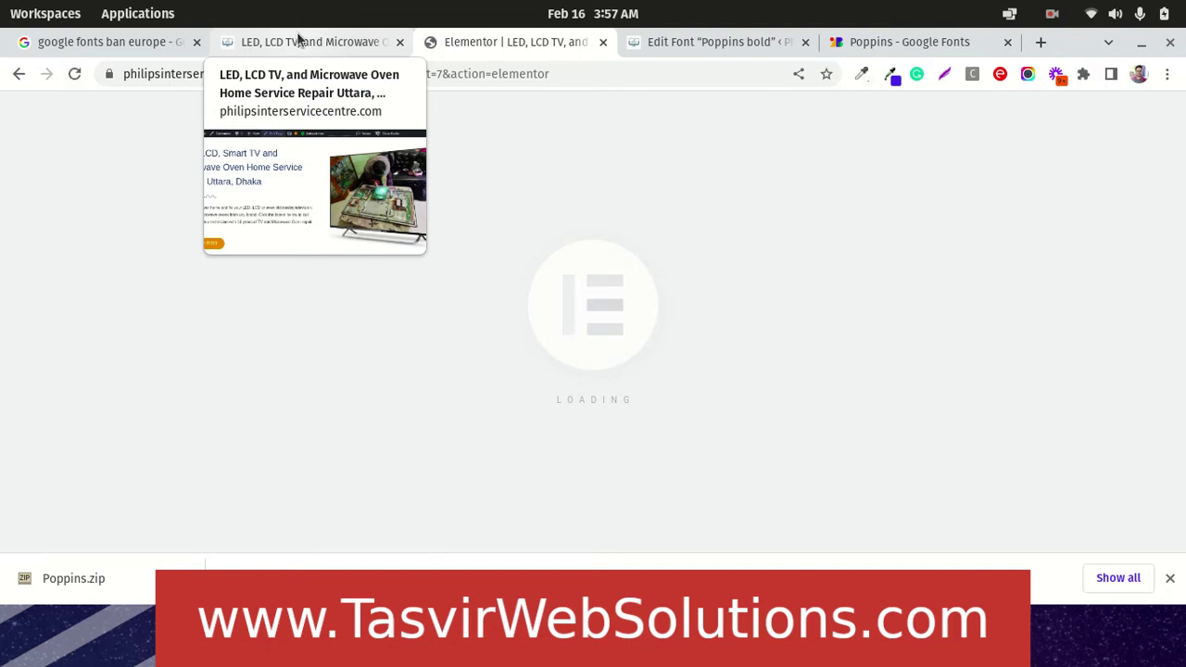
click(299, 37)
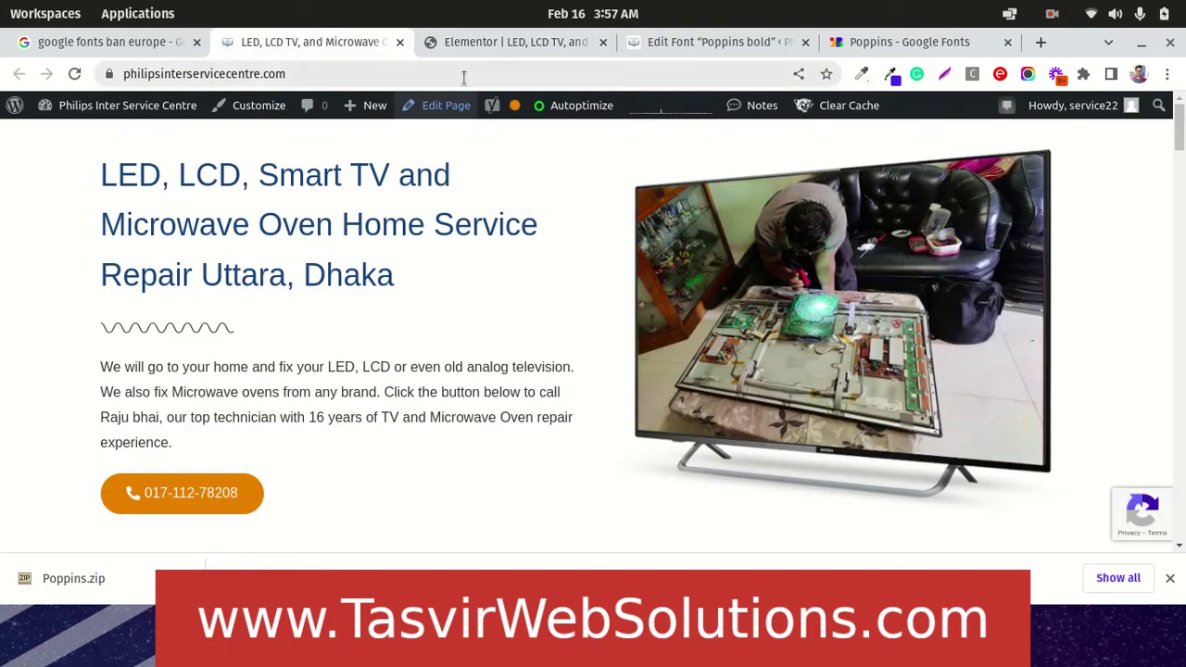
click(494, 43)
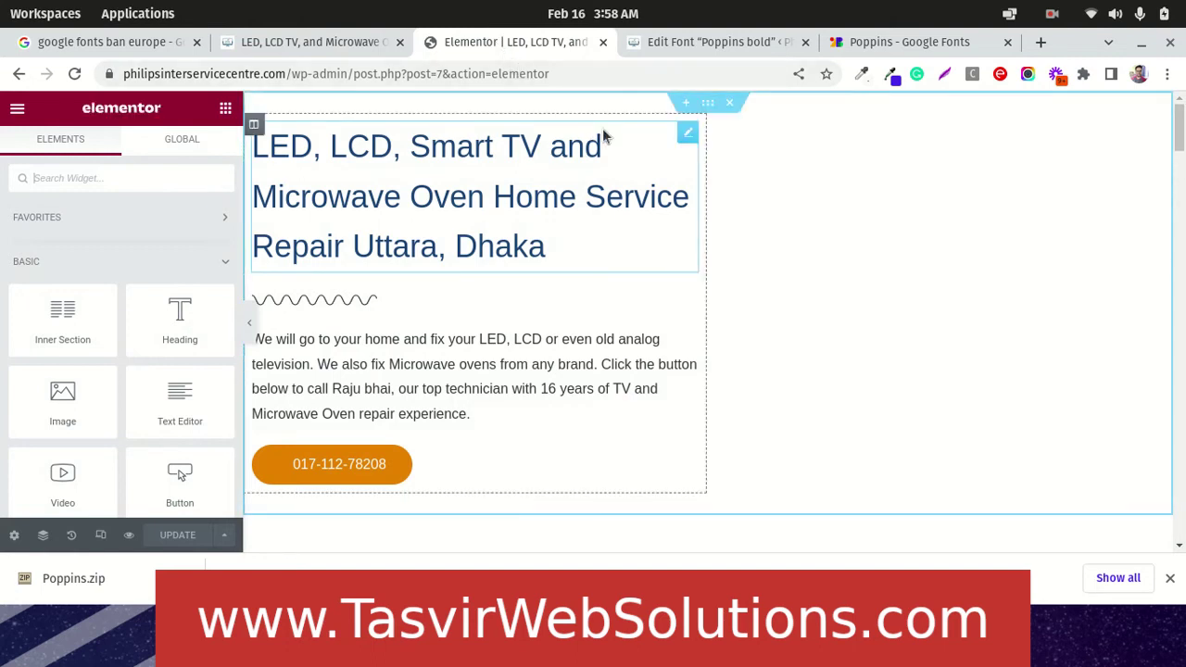
Step: Set the main heading's typography family to Poppins bold, then put the paragraph back under the heading
click(690, 133)
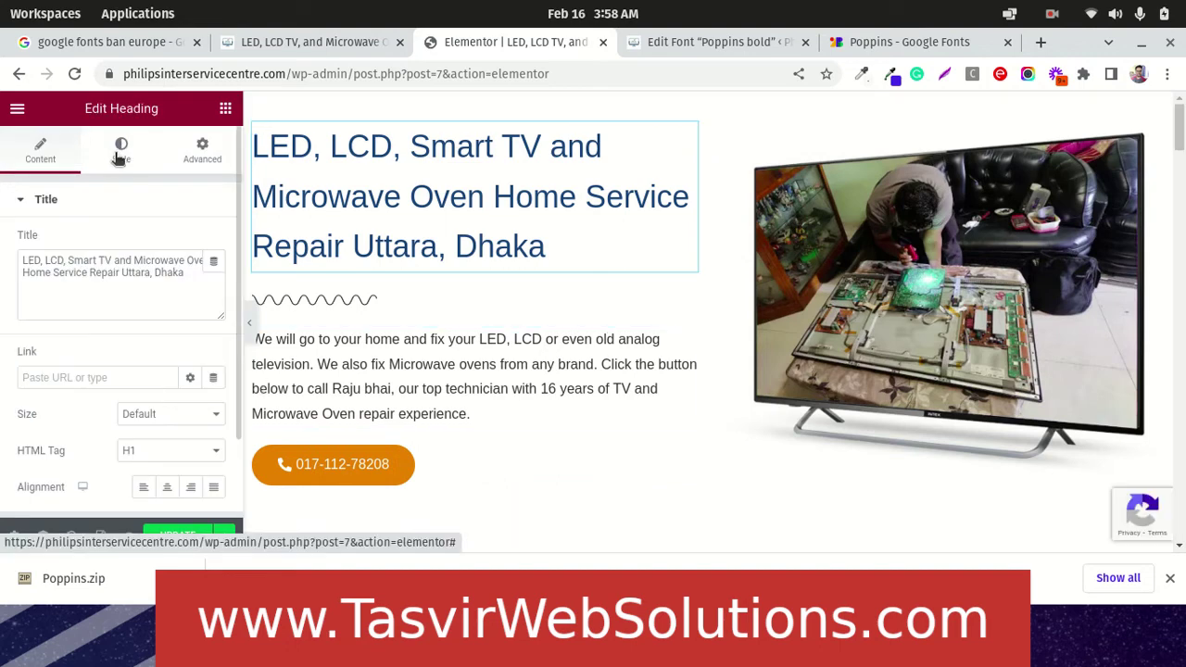
click(119, 156)
click(216, 277)
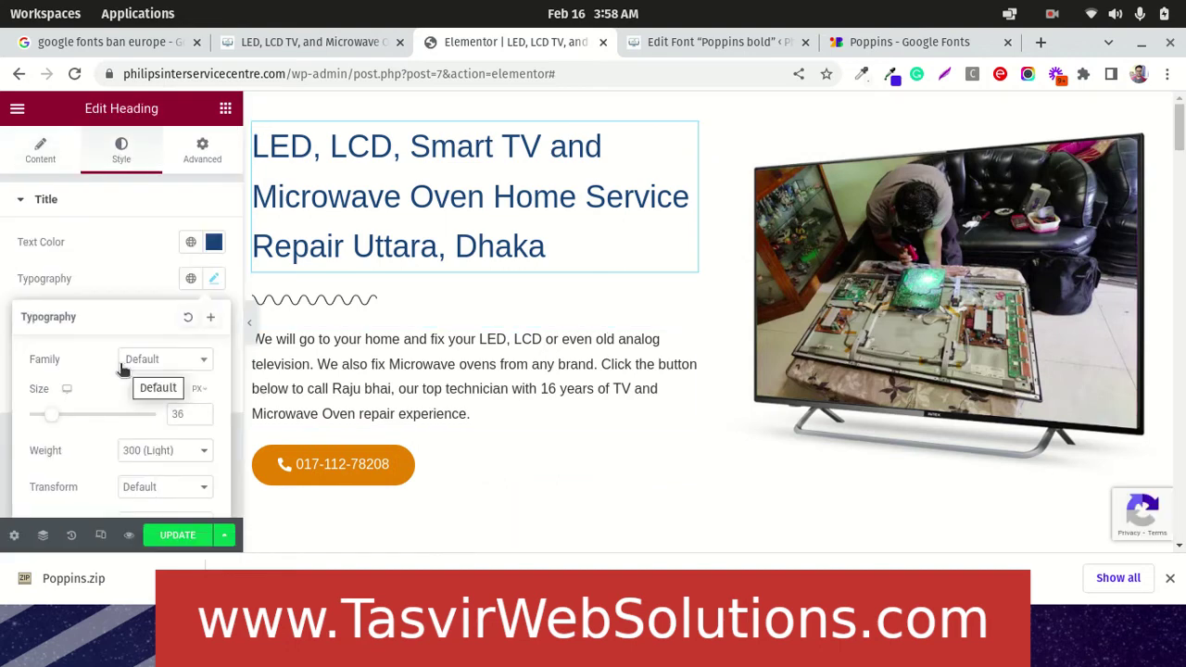
click(163, 363)
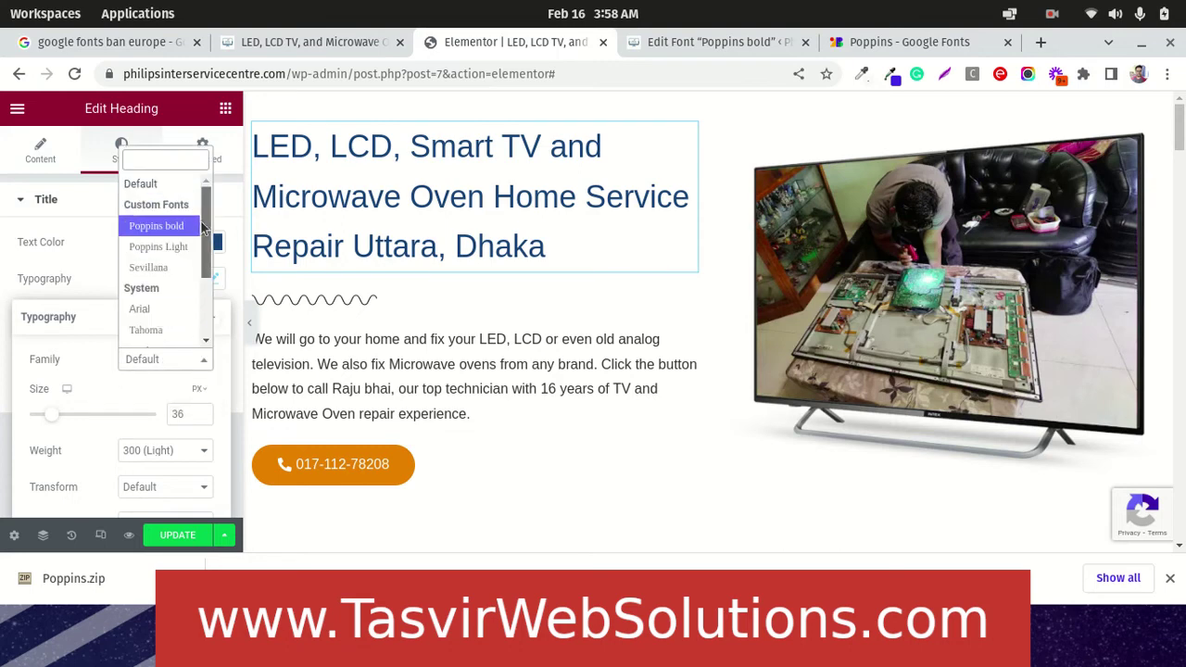
mouse_move(206, 200)
mouse_down()
mouse_move(215, 257)
mouse_move(215, 196)
mouse_up()
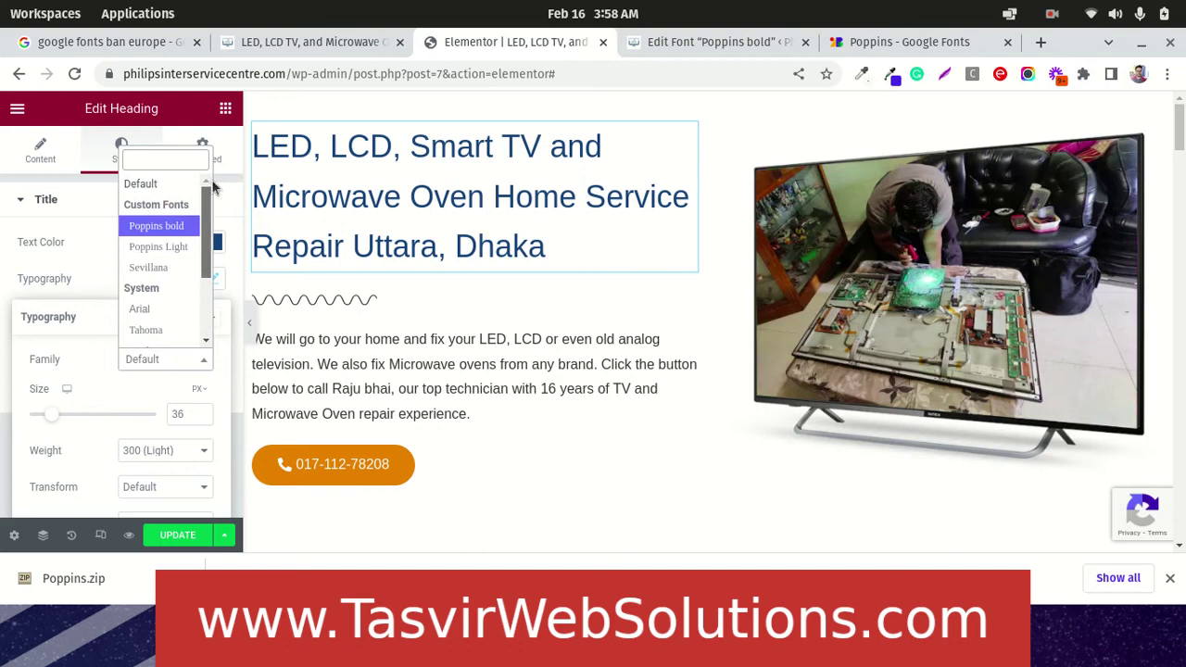
click(156, 226)
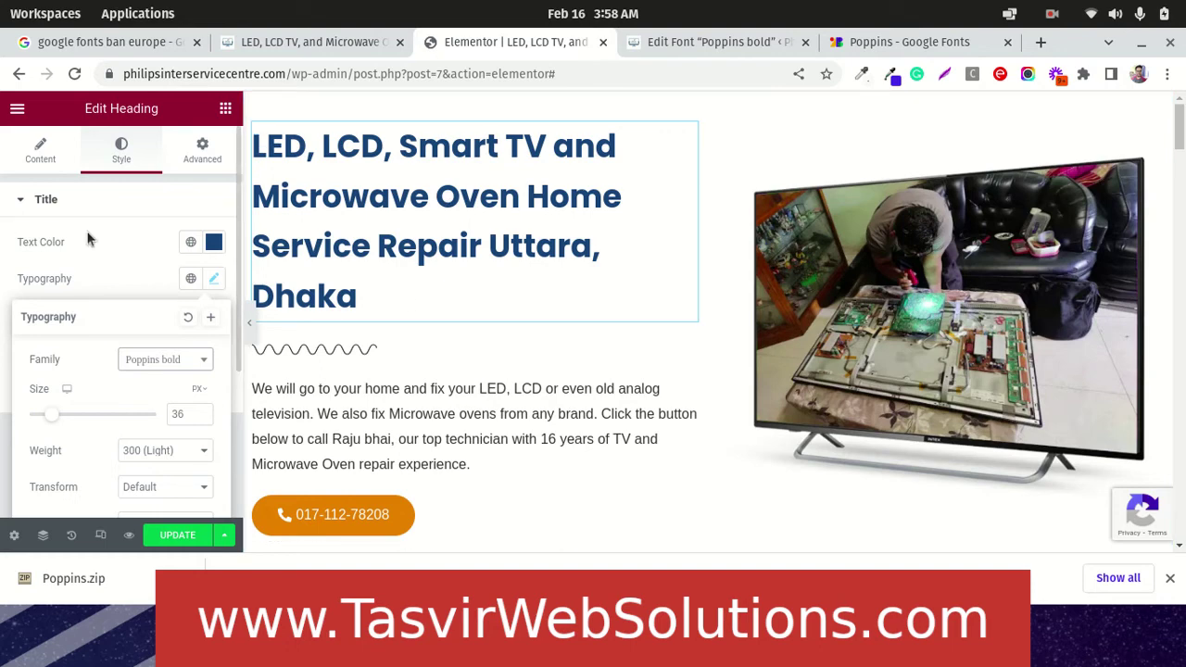
drag(683, 389, 695, 389)
mouse_move(1154, 485)
mouse_down()
mouse_move(522, 346)
mouse_move(461, 319)
mouse_move(451, 398)
mouse_up()
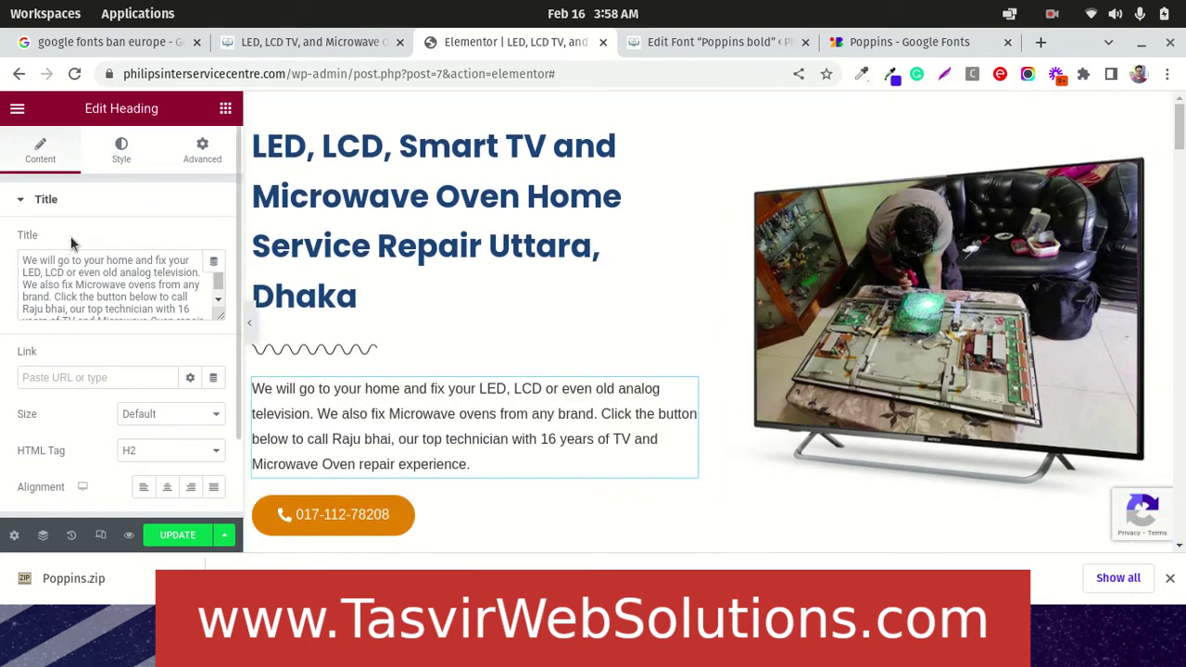
Step: Set the paragraph's typography family to Poppins Light
click(106, 157)
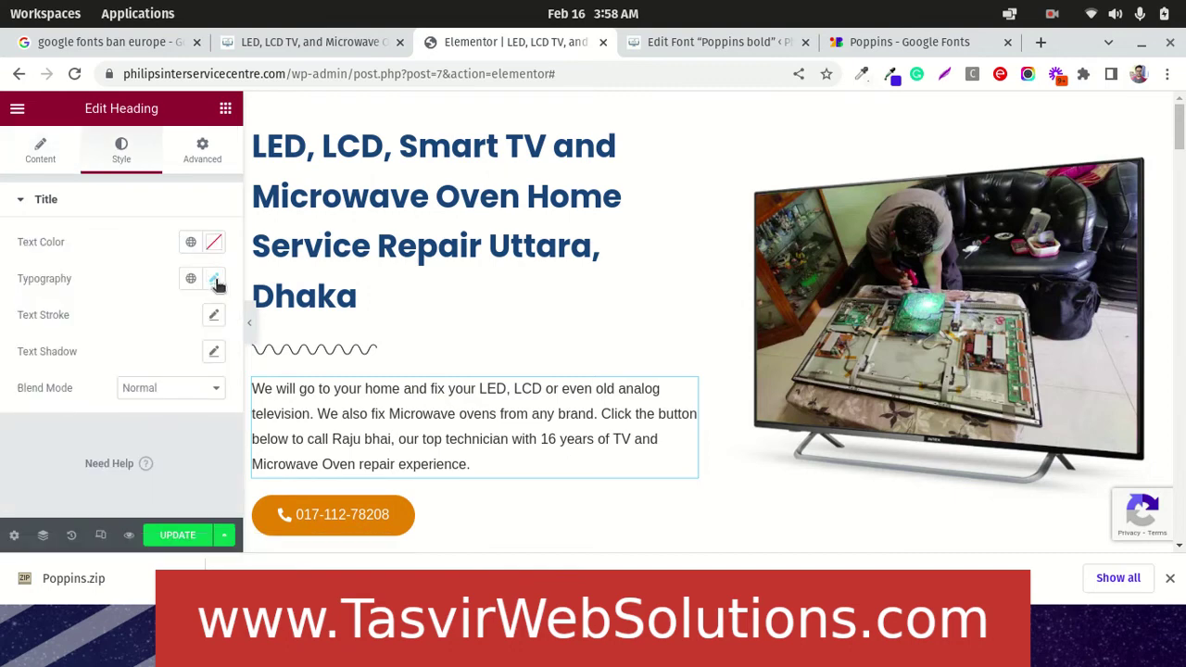
click(214, 280)
click(191, 361)
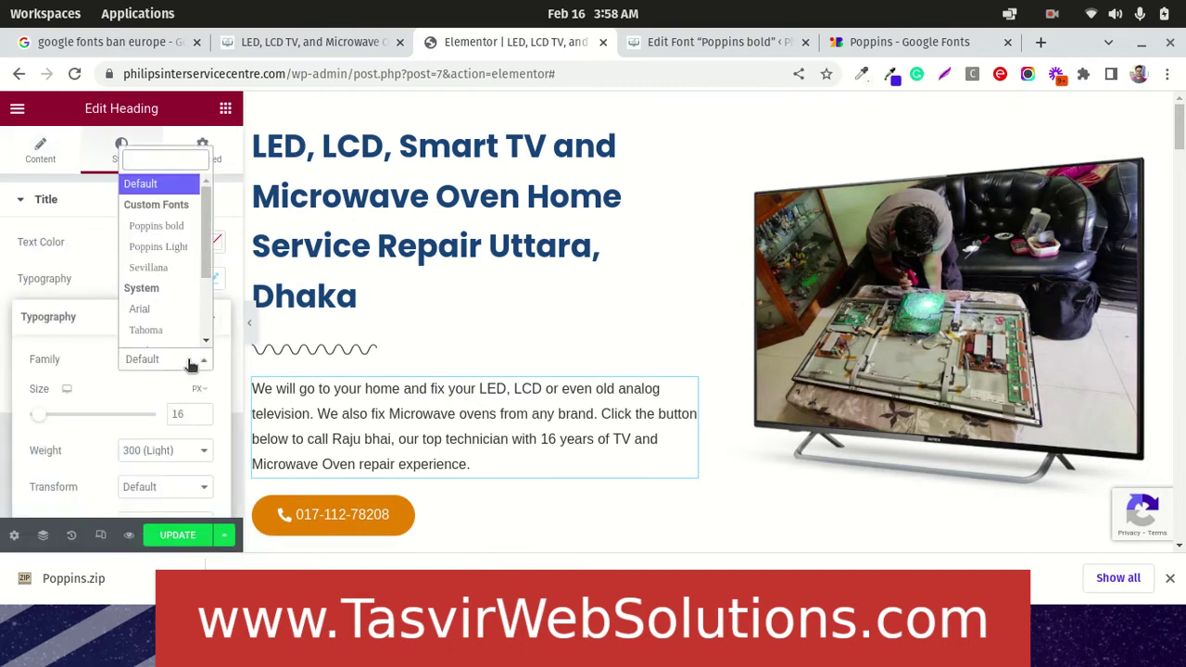
click(184, 246)
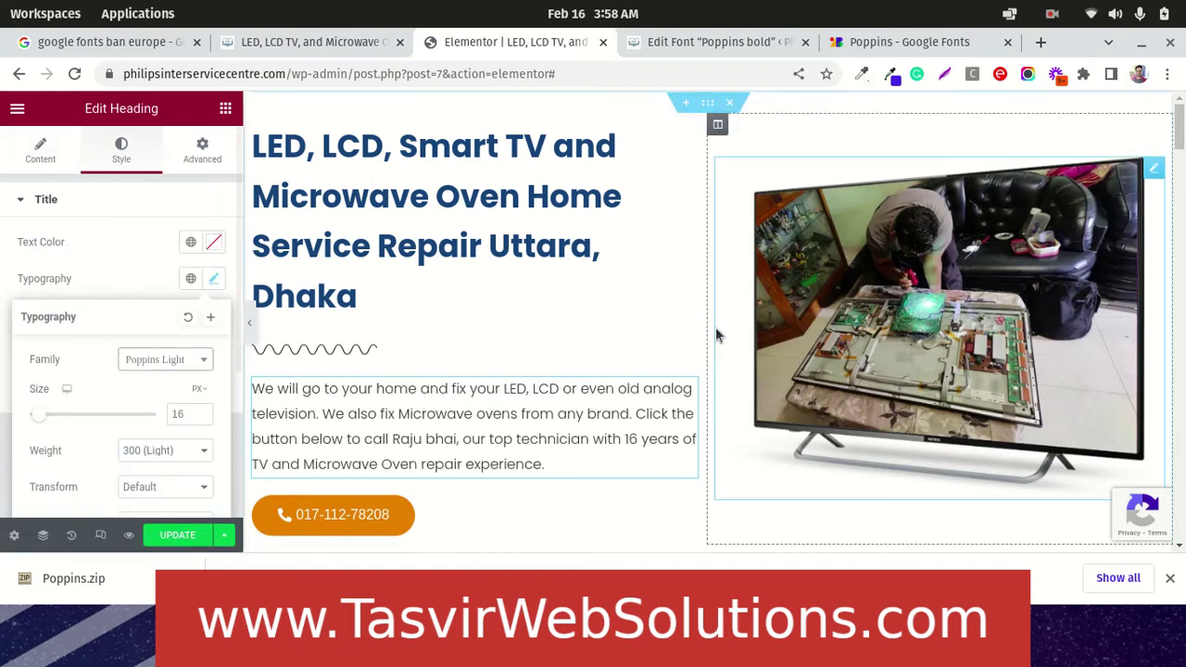
scroll(681, 371, down, 2)
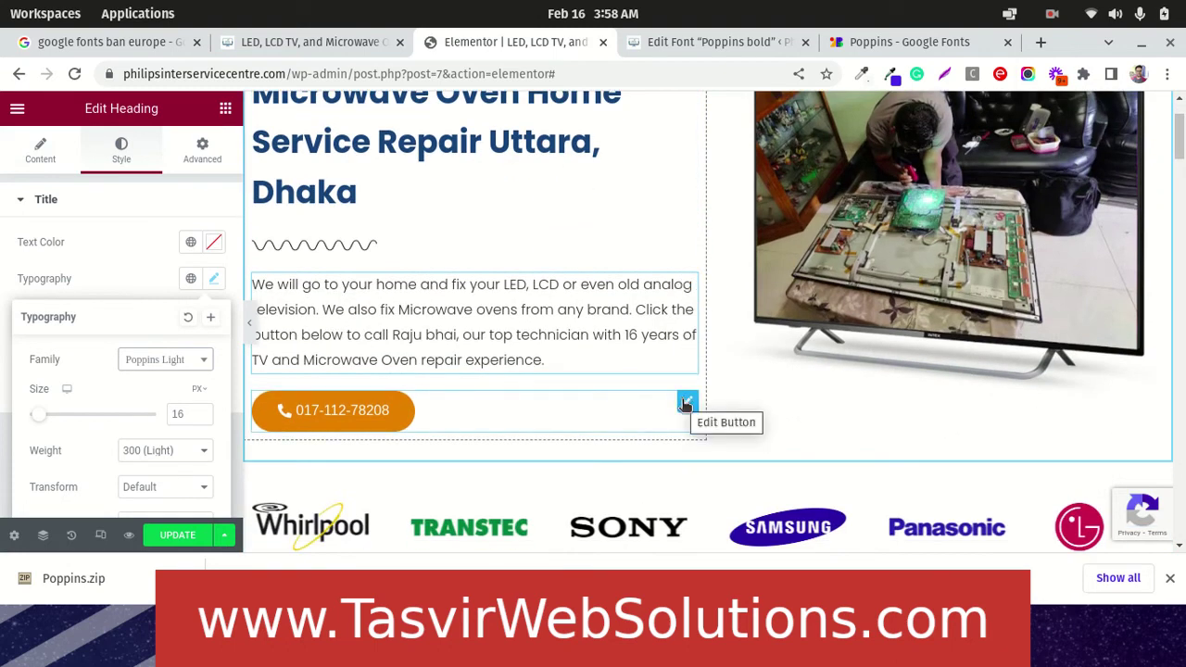
Step: Set the phone call button's typography family to Poppins bold
click(686, 402)
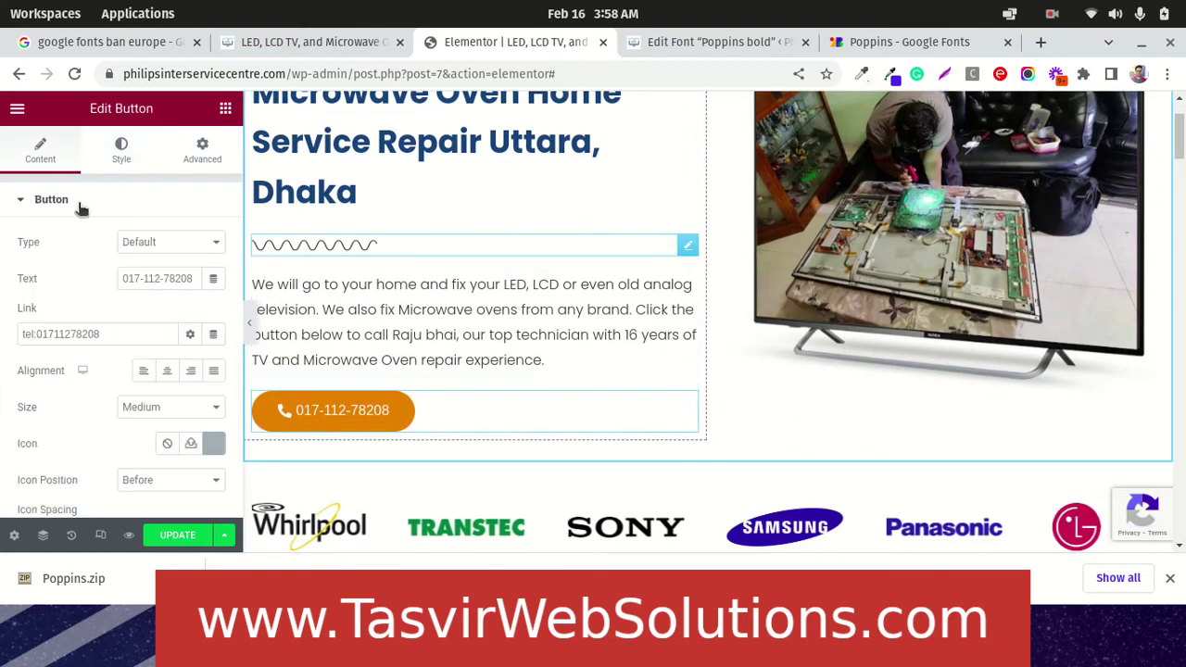
click(145, 172)
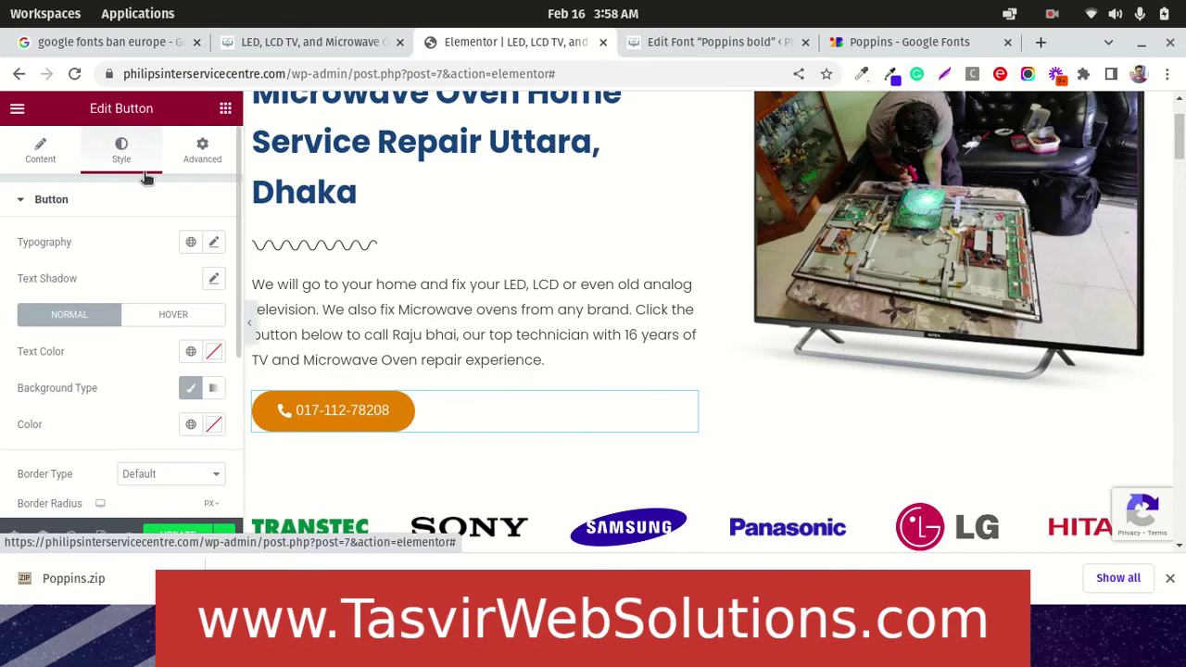
click(213, 242)
click(177, 323)
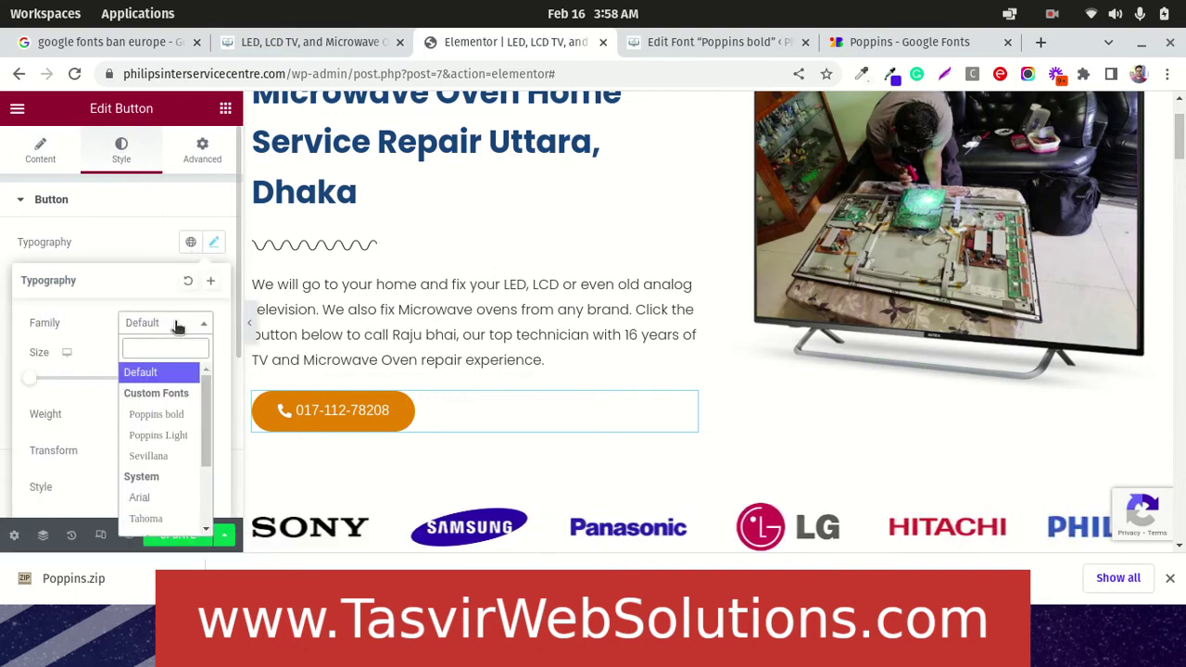
click(184, 416)
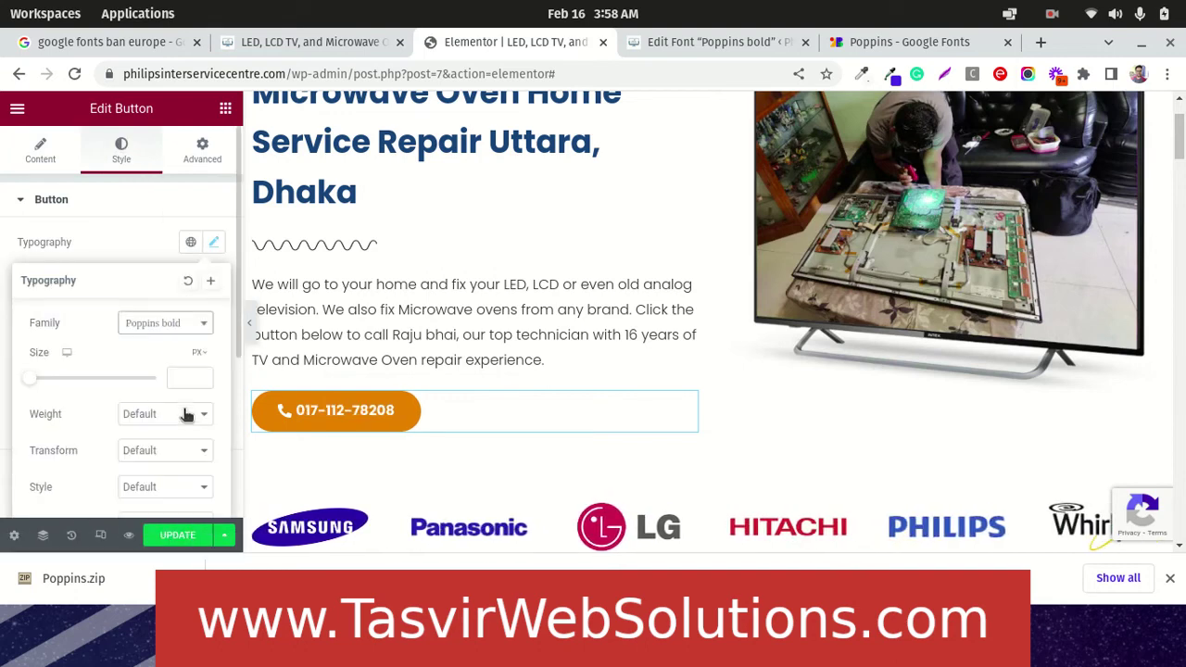
scroll(437, 309, down, 5)
scroll(438, 310, up, 4)
scroll(438, 310, up, 2)
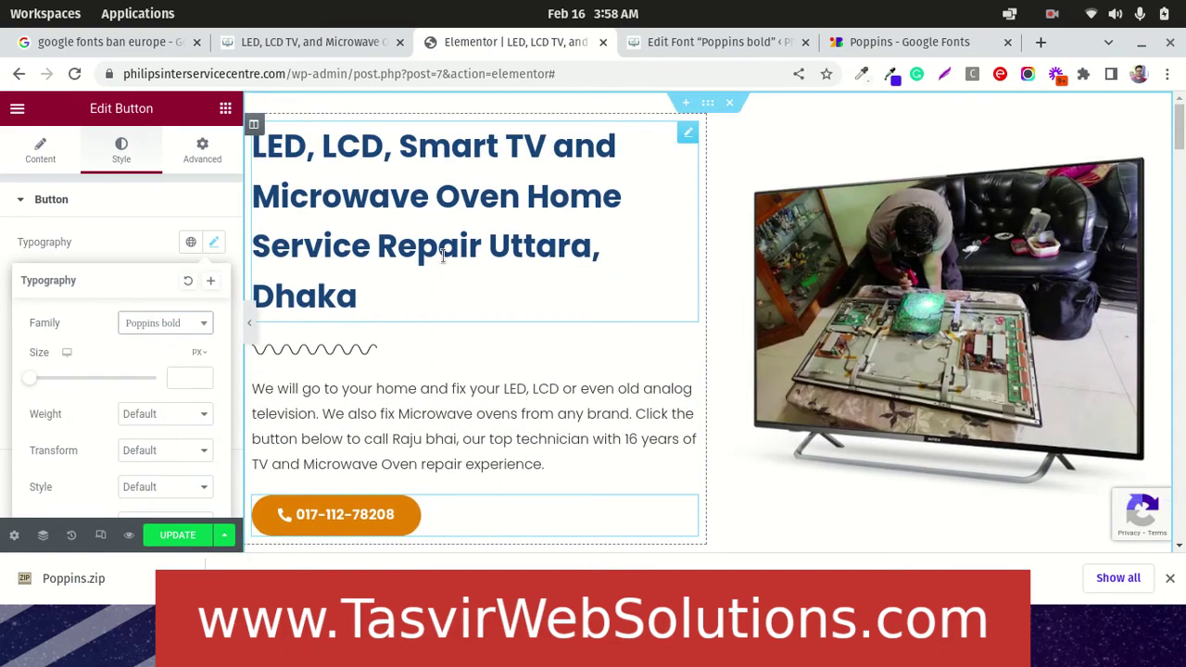
click(80, 240)
Step: Save the page changes with Update
scroll(679, 317, down, 4)
scroll(680, 317, down, 10)
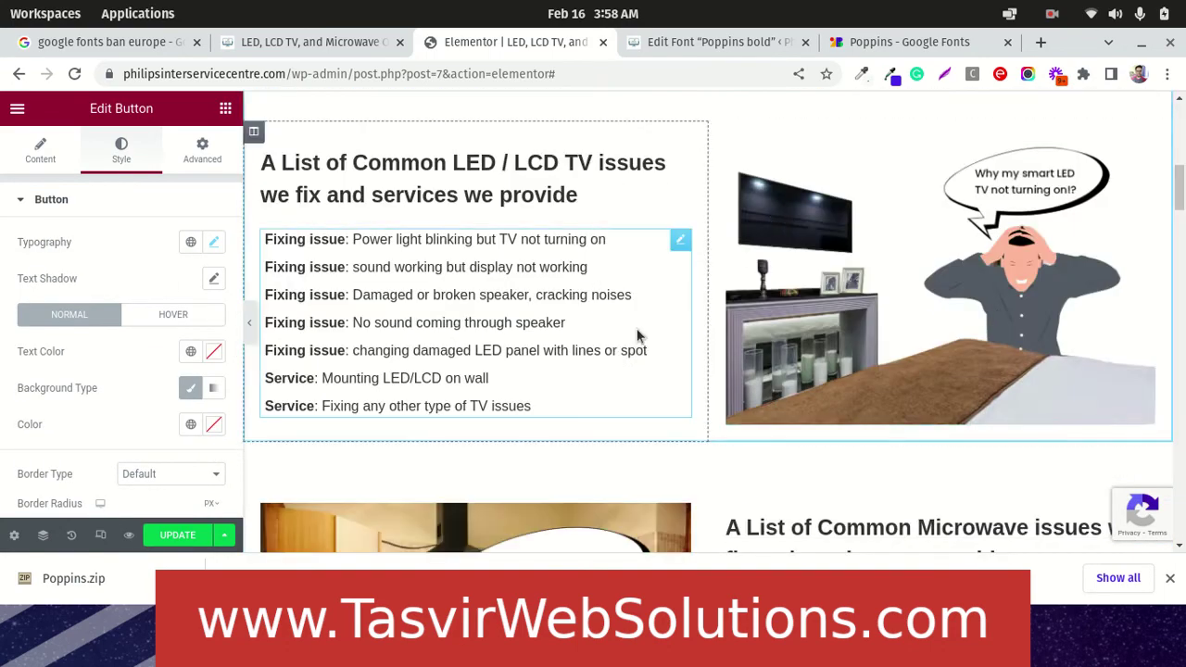
scroll(639, 339, down, 2)
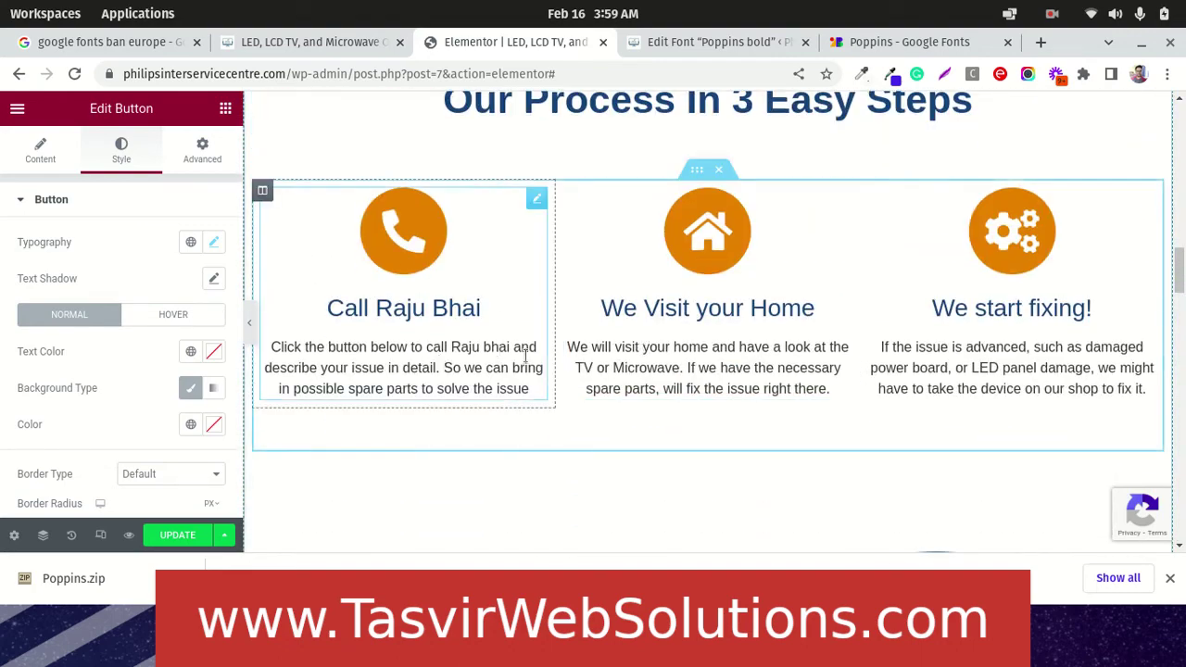
scroll(529, 365, up, 12)
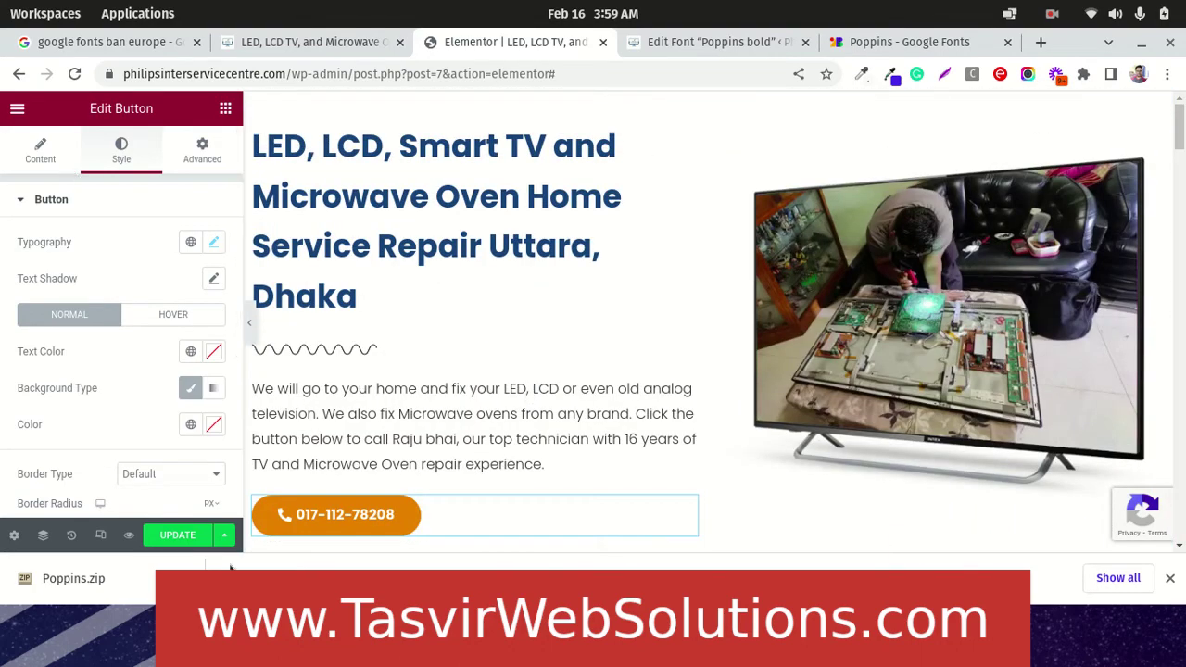
click(183, 536)
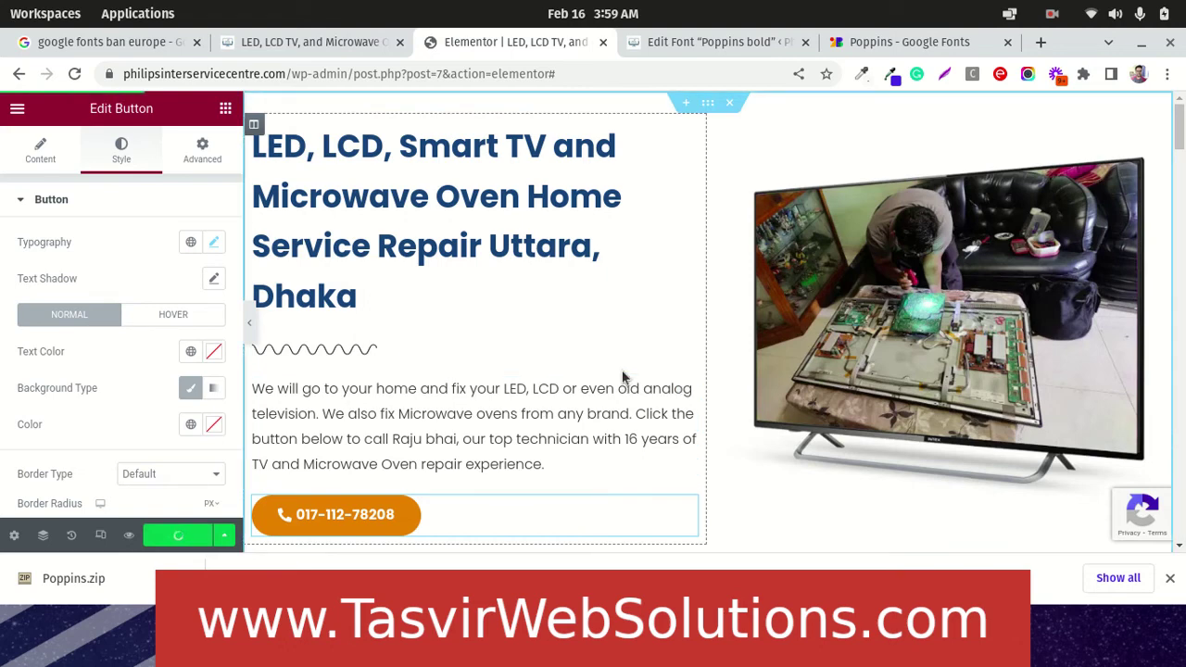
Step: In Site Settings > Typography, set the Body Typography family to Poppins Light
click(18, 110)
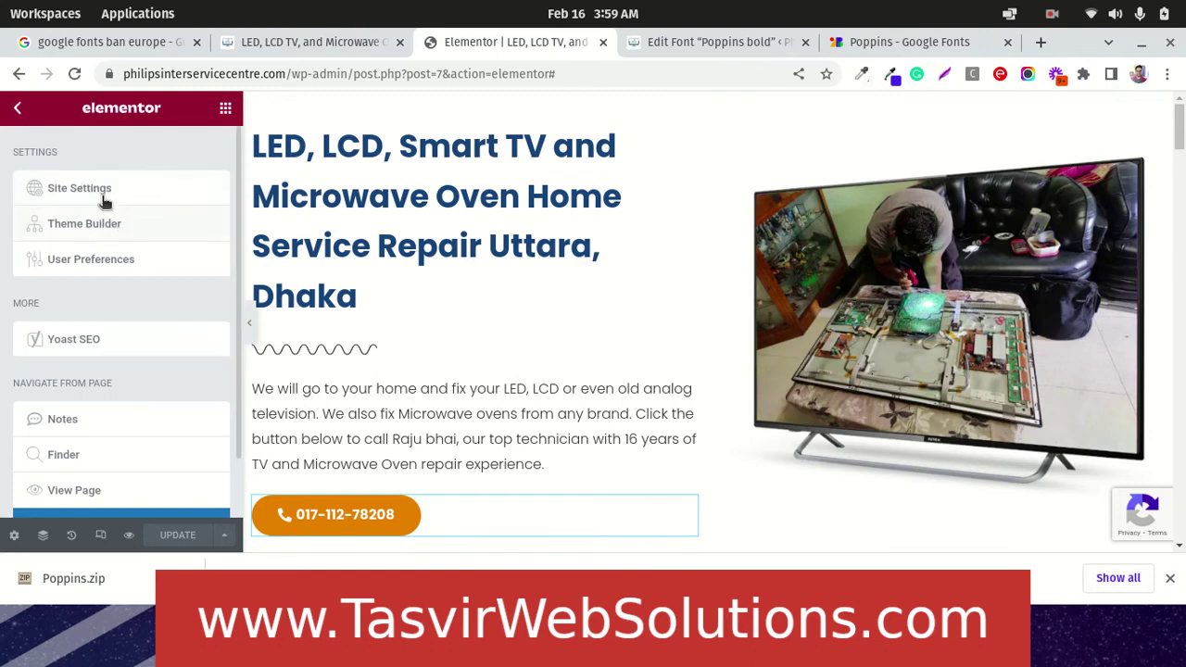
click(79, 188)
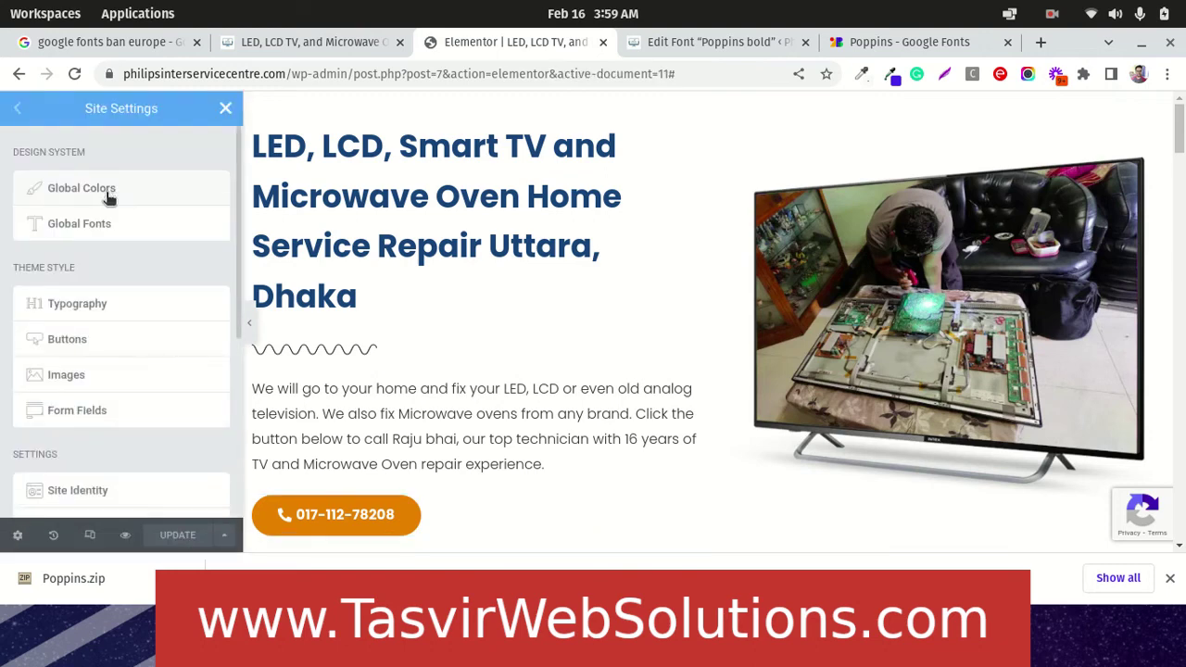
click(104, 309)
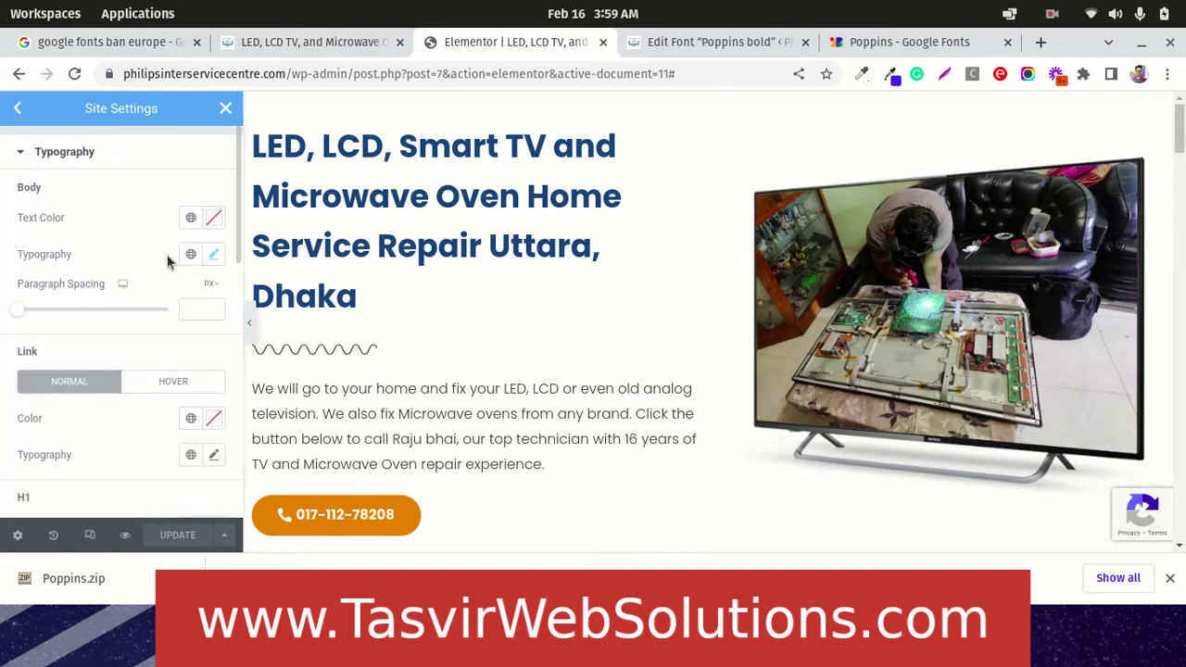
click(214, 255)
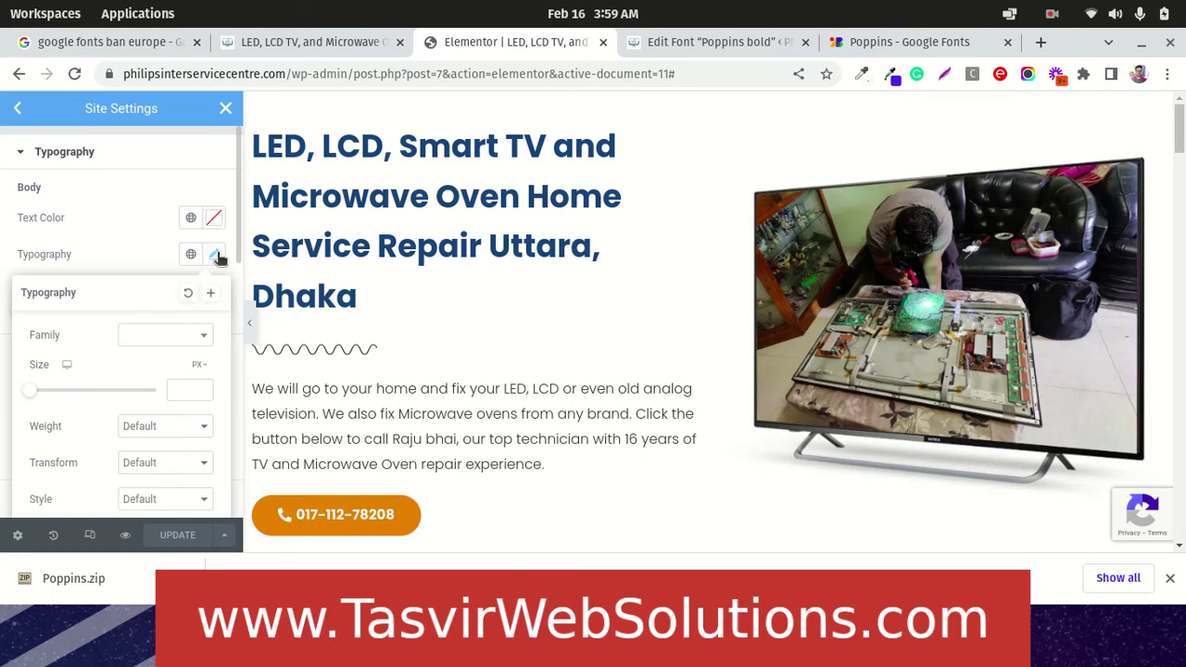
click(176, 338)
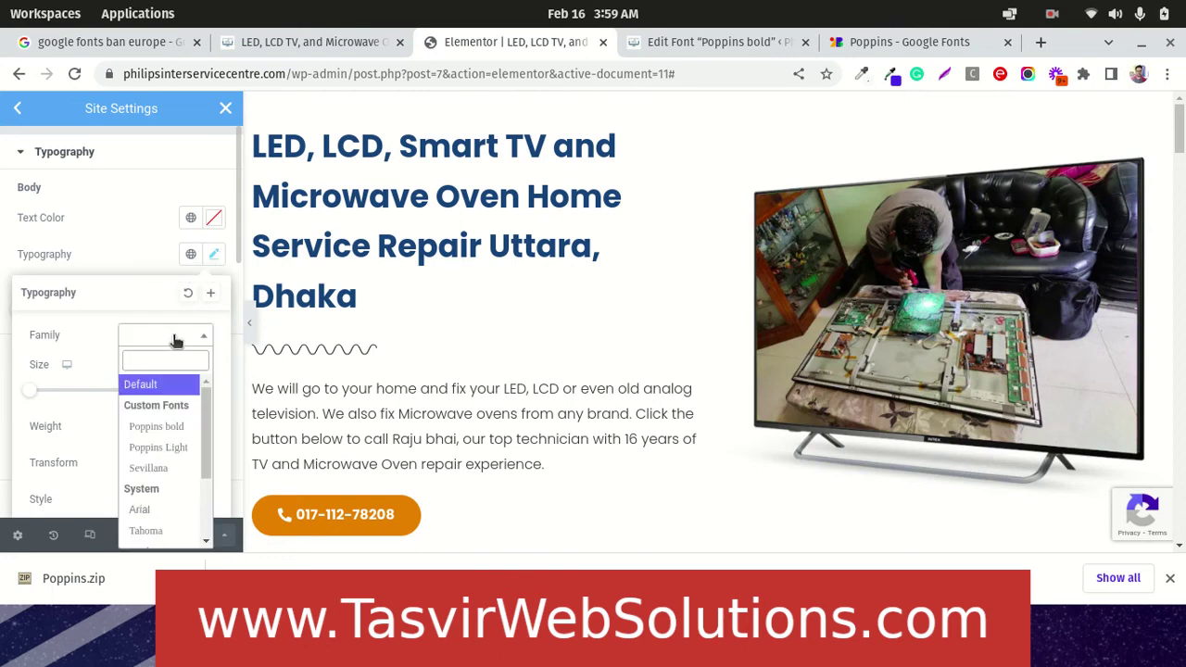
click(180, 449)
scroll(576, 351, down, 6)
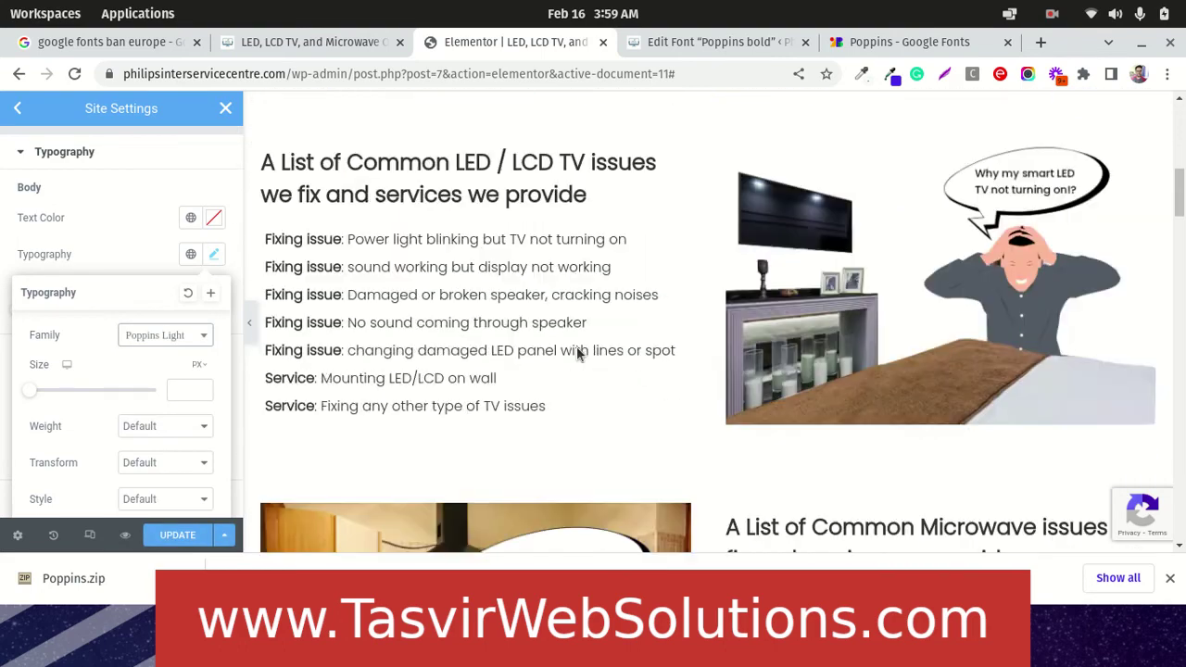
scroll(732, 355, down, 3)
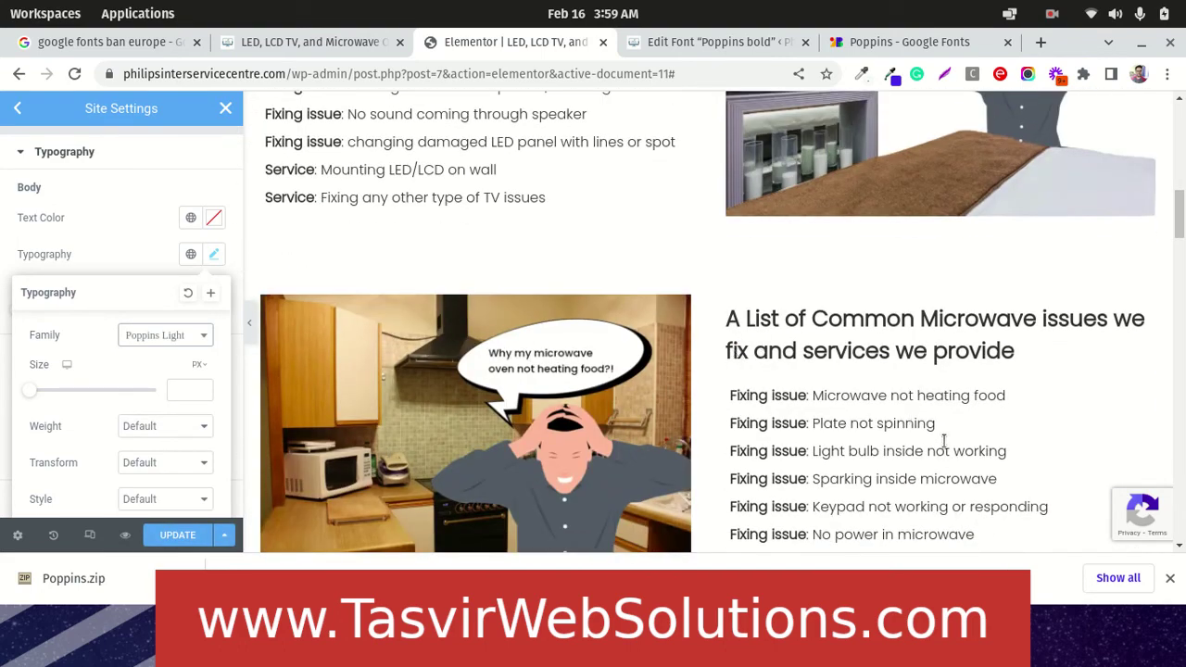
scroll(943, 432, up, 5)
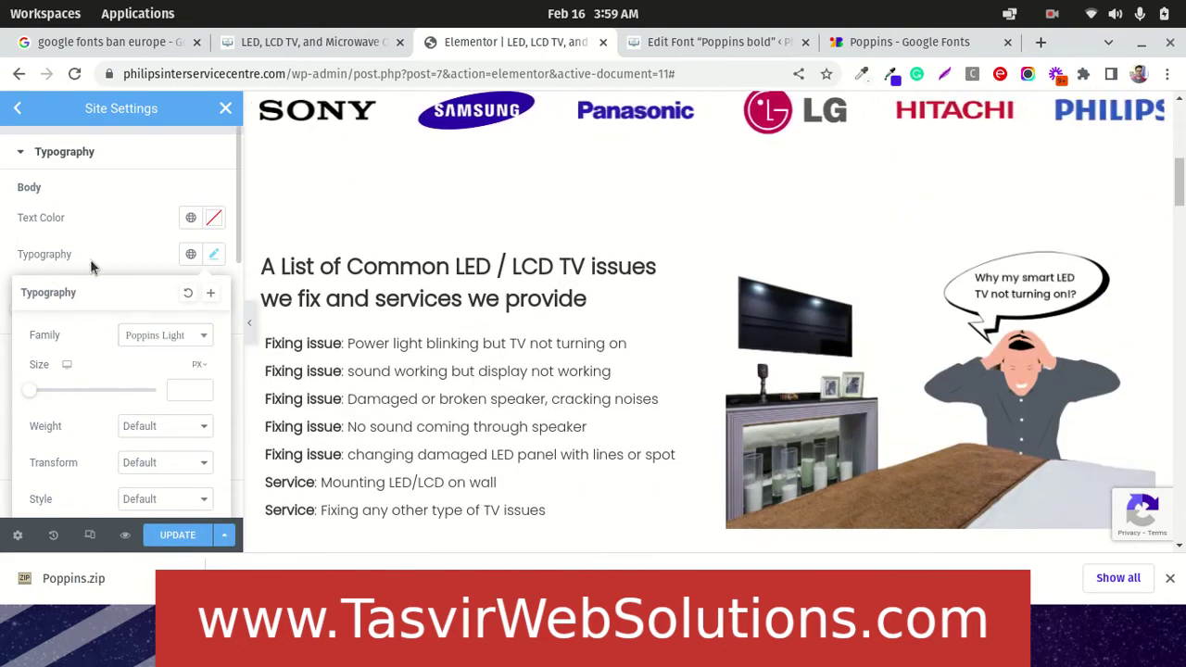
Step: Set the site-wide H2 typography family to Poppins bold
scroll(92, 264, down, 4)
scroll(143, 338, down, 2)
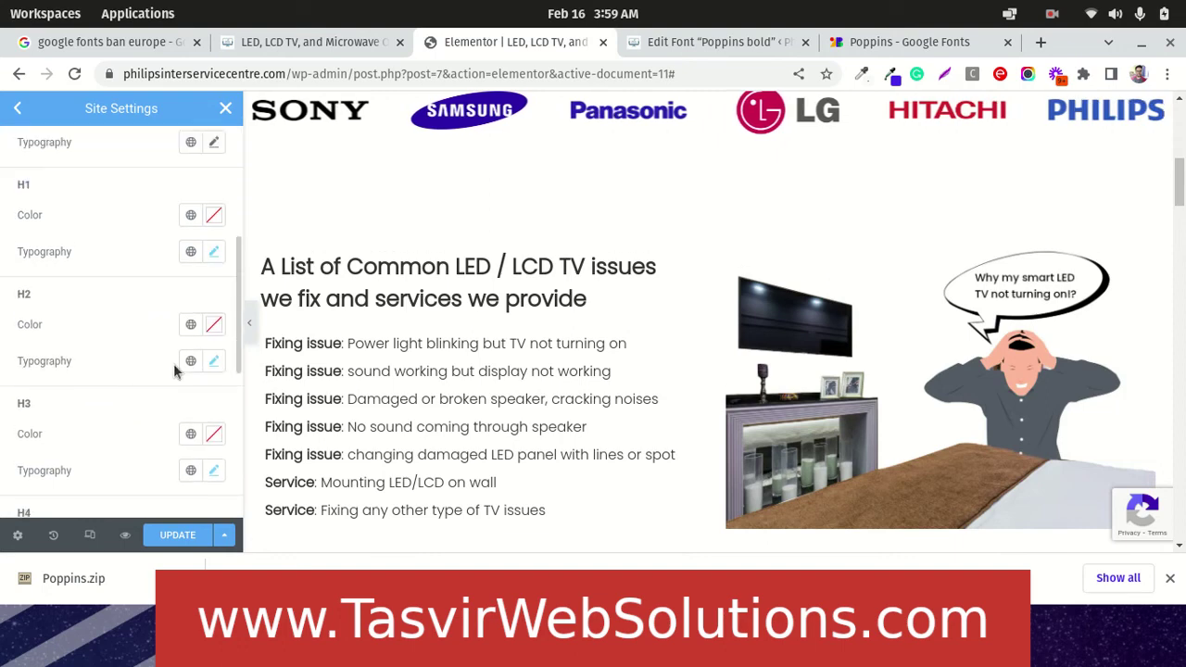
click(213, 361)
click(167, 442)
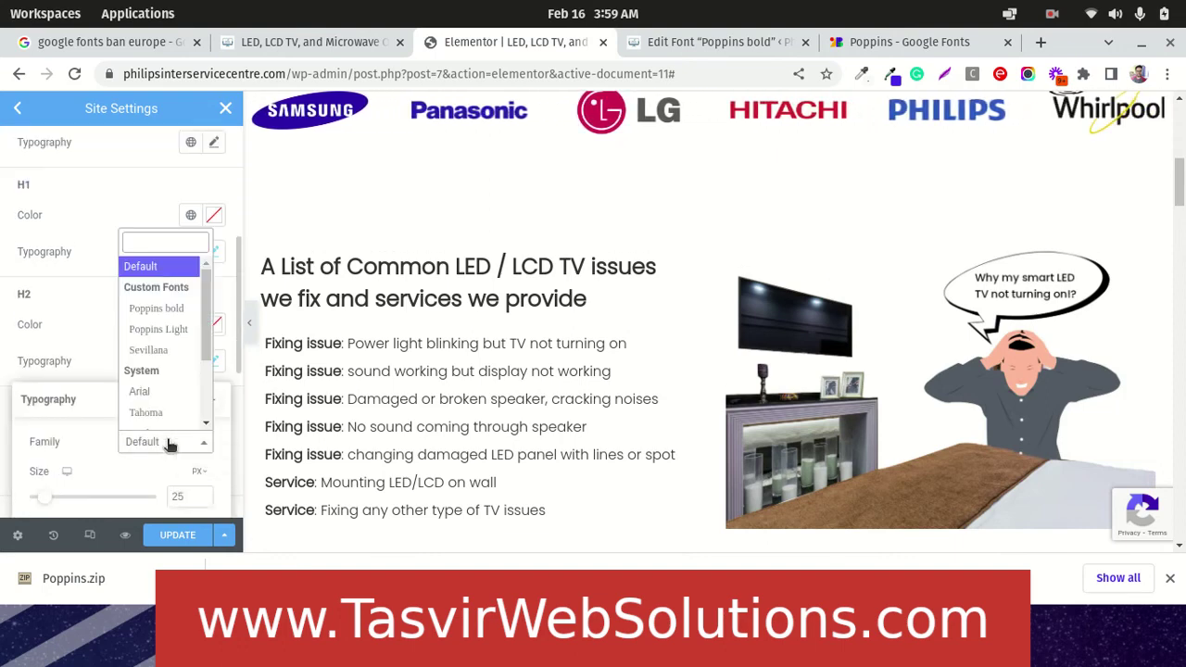
click(158, 308)
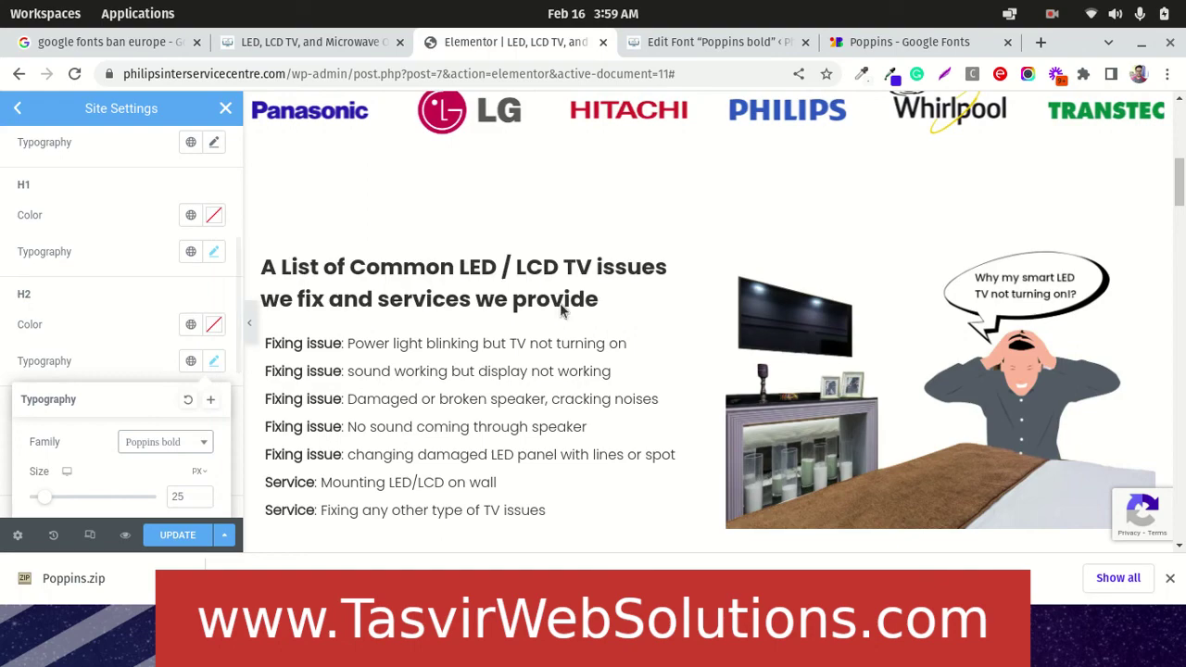
scroll(424, 275, down, 8)
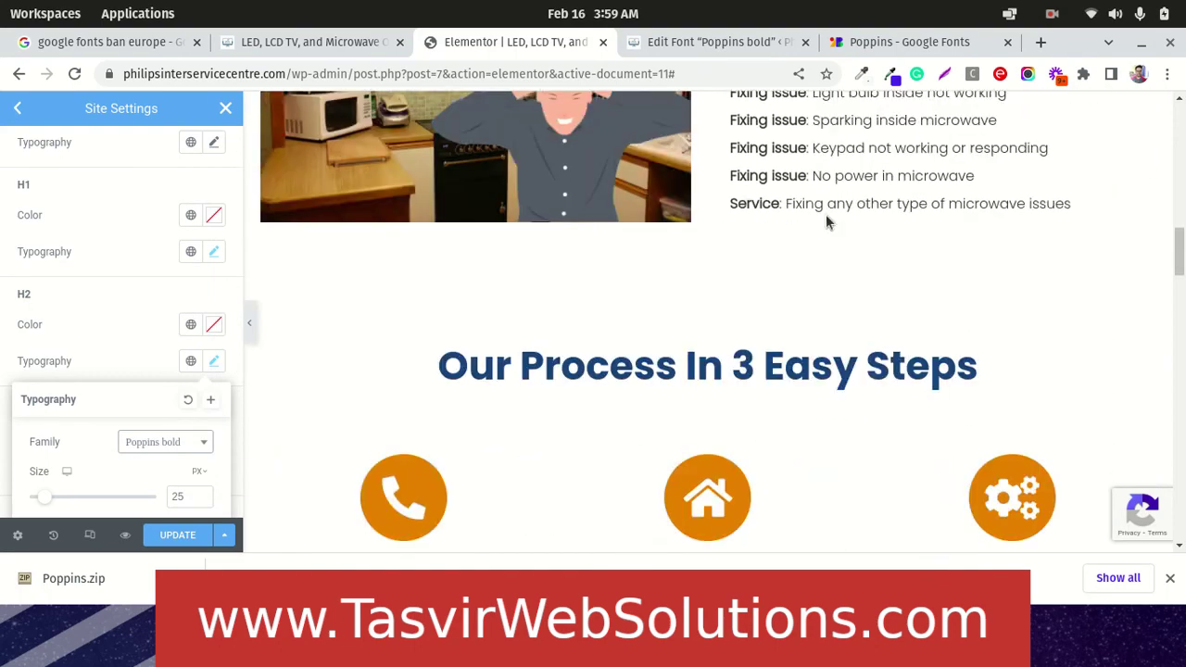
scroll(829, 236, down, 3)
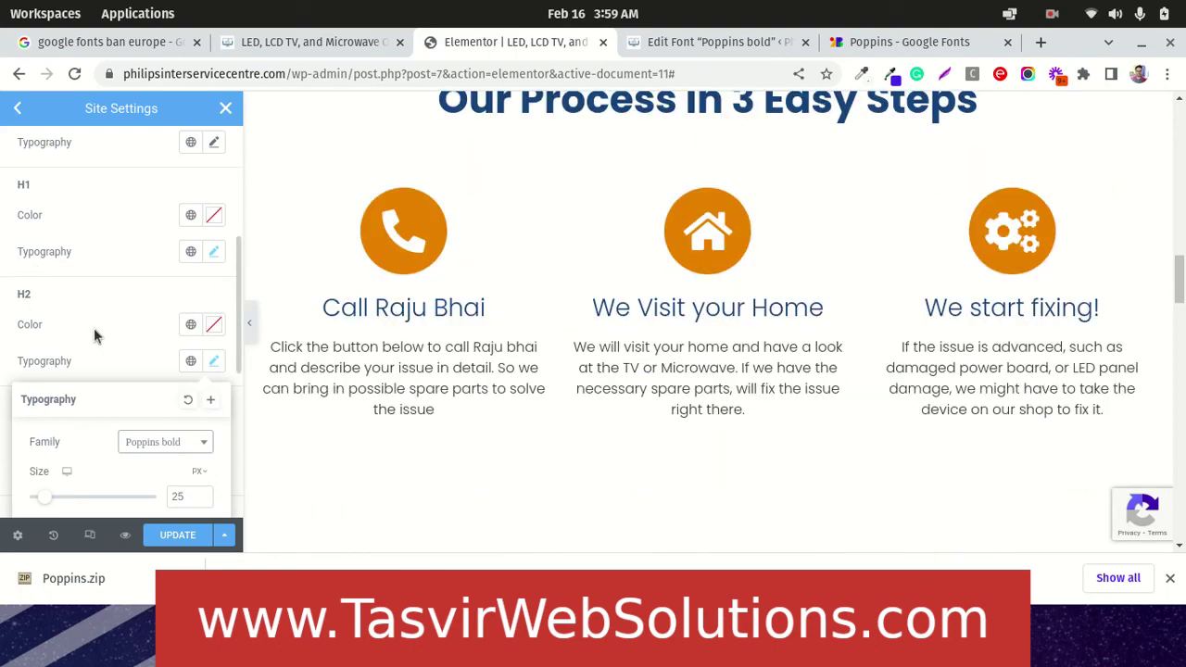
click(92, 327)
Step: Set the site-wide H4 typography family to Poppins bold
scroll(96, 338, down, 3)
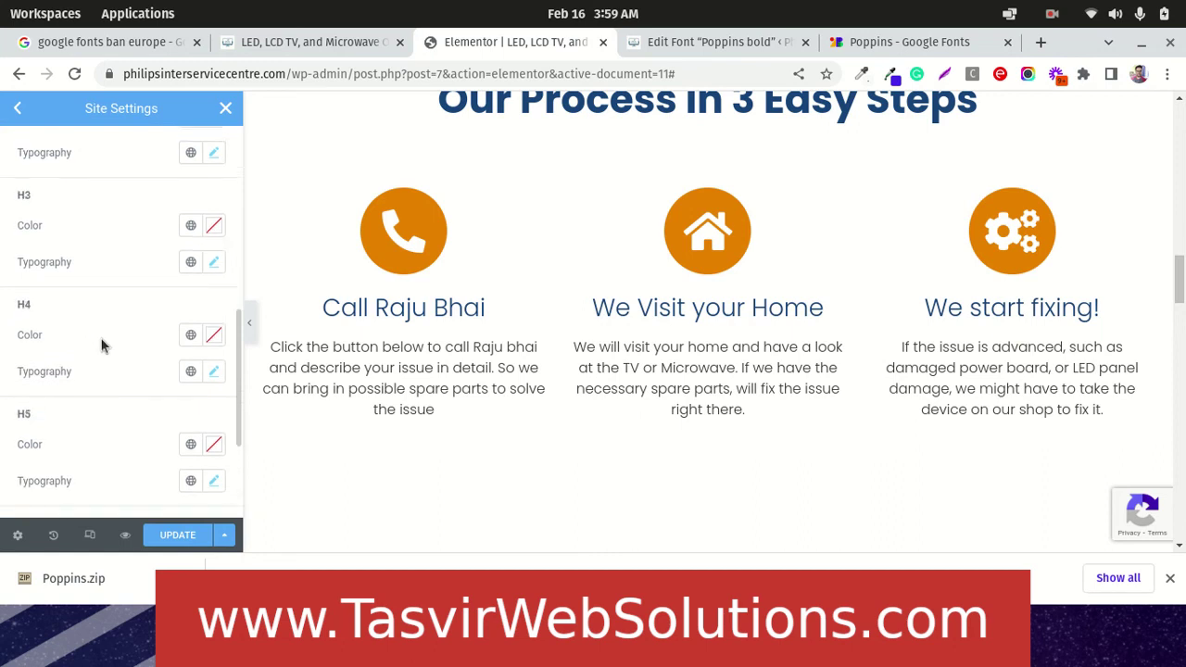
click(213, 373)
click(190, 453)
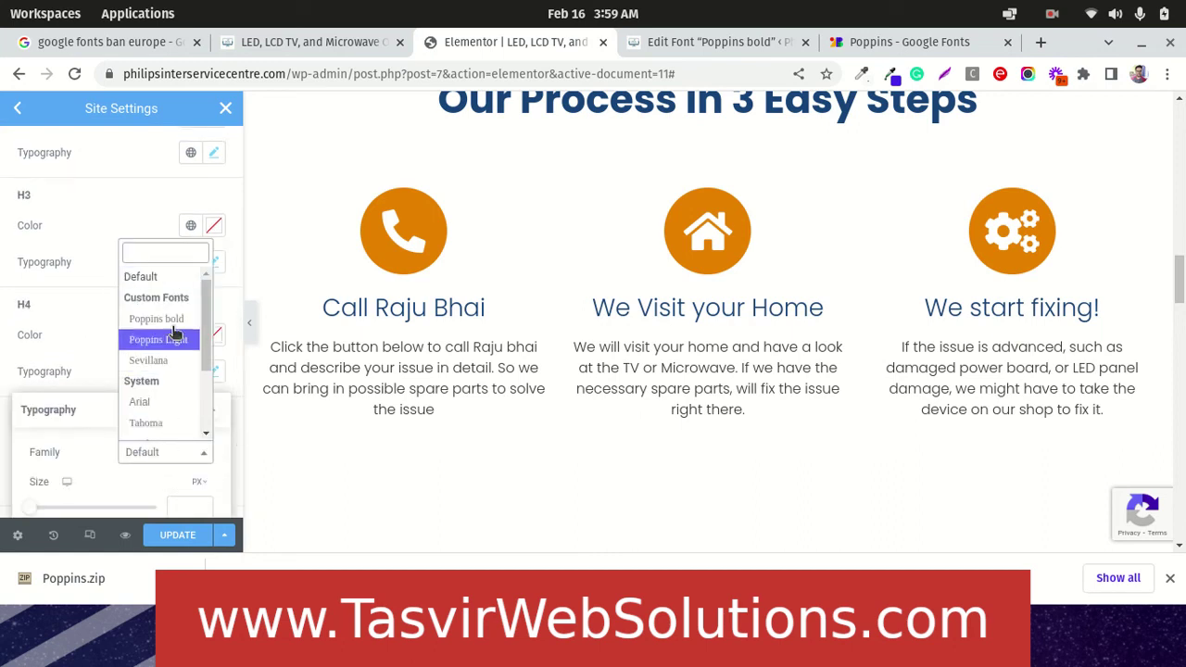
click(173, 320)
click(119, 300)
scroll(118, 300, down, 1)
click(213, 267)
click(118, 239)
scroll(119, 241, up, 2)
Step: Set the site-wide H3 typography family to Poppins bold
click(215, 368)
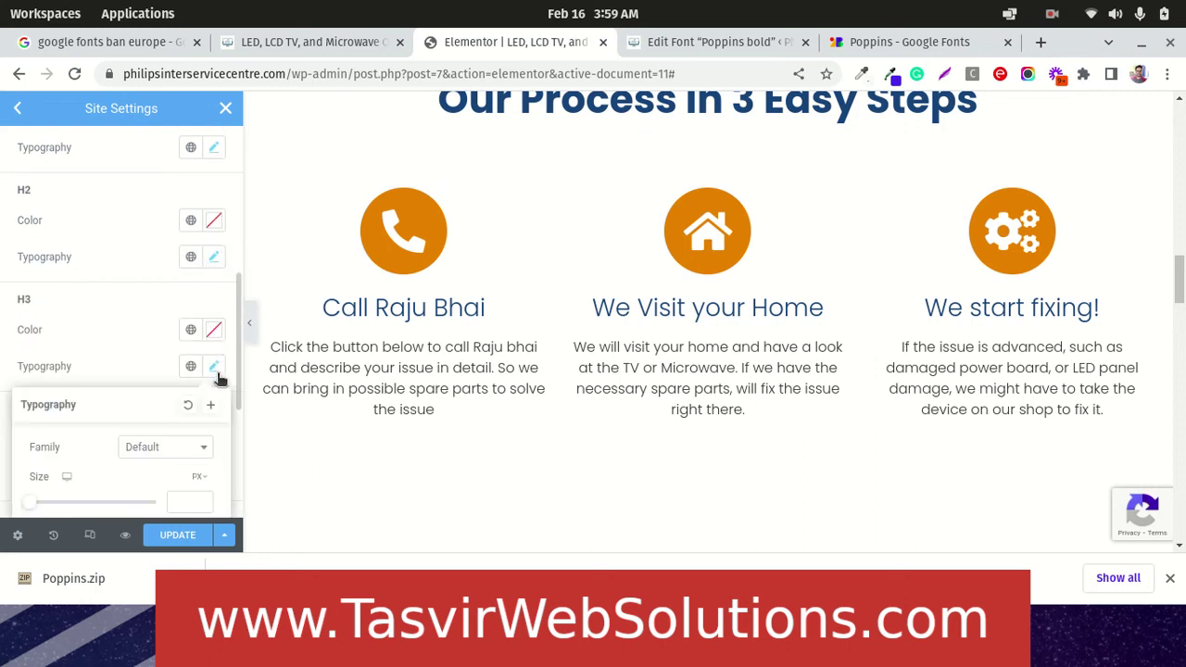
click(190, 450)
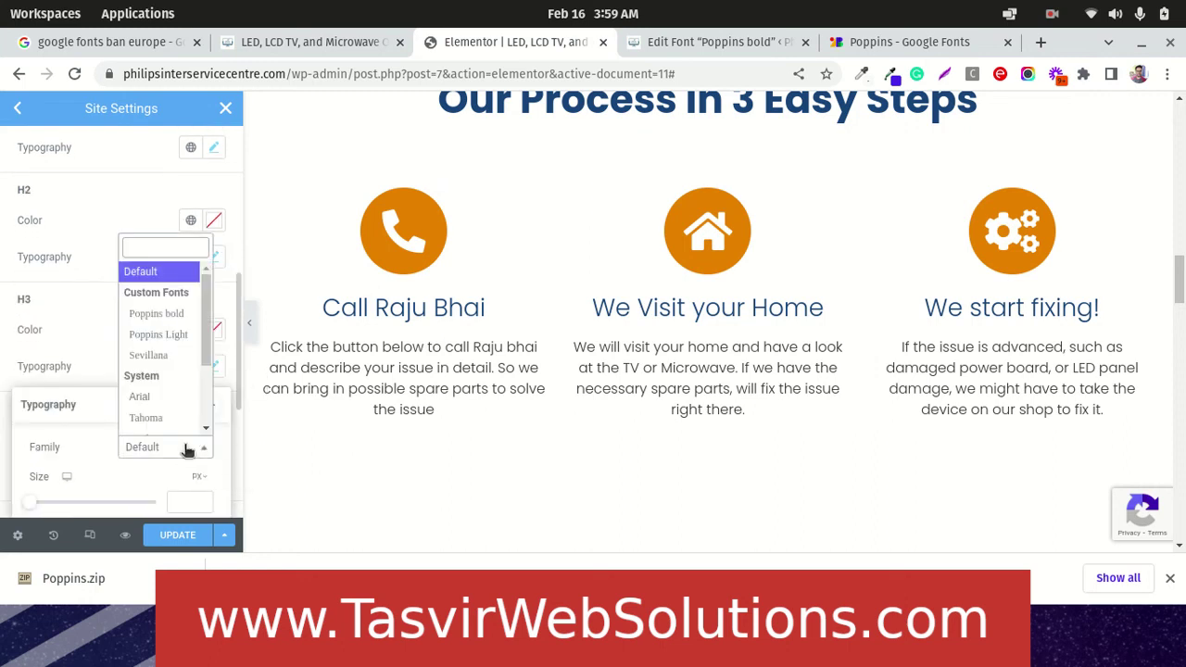
click(158, 314)
click(97, 313)
Step: Scroll down the homepage preview to review the new Poppins fonts
scroll(748, 299, down, 5)
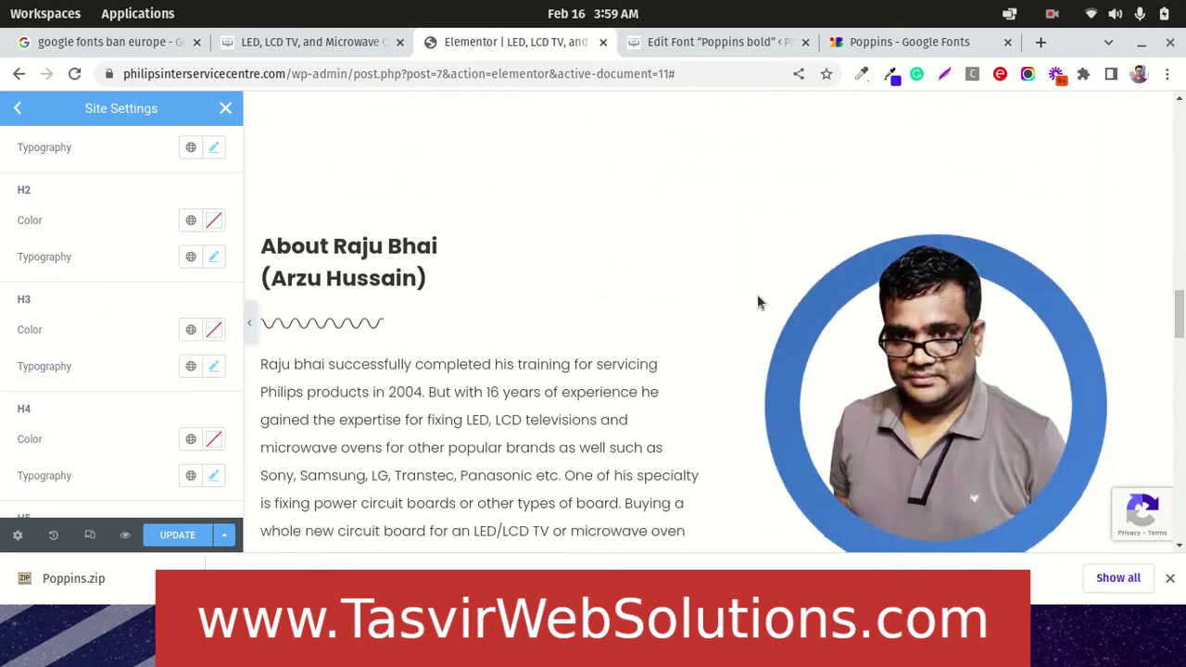
scroll(683, 304, down, 4)
scroll(683, 304, down, 2)
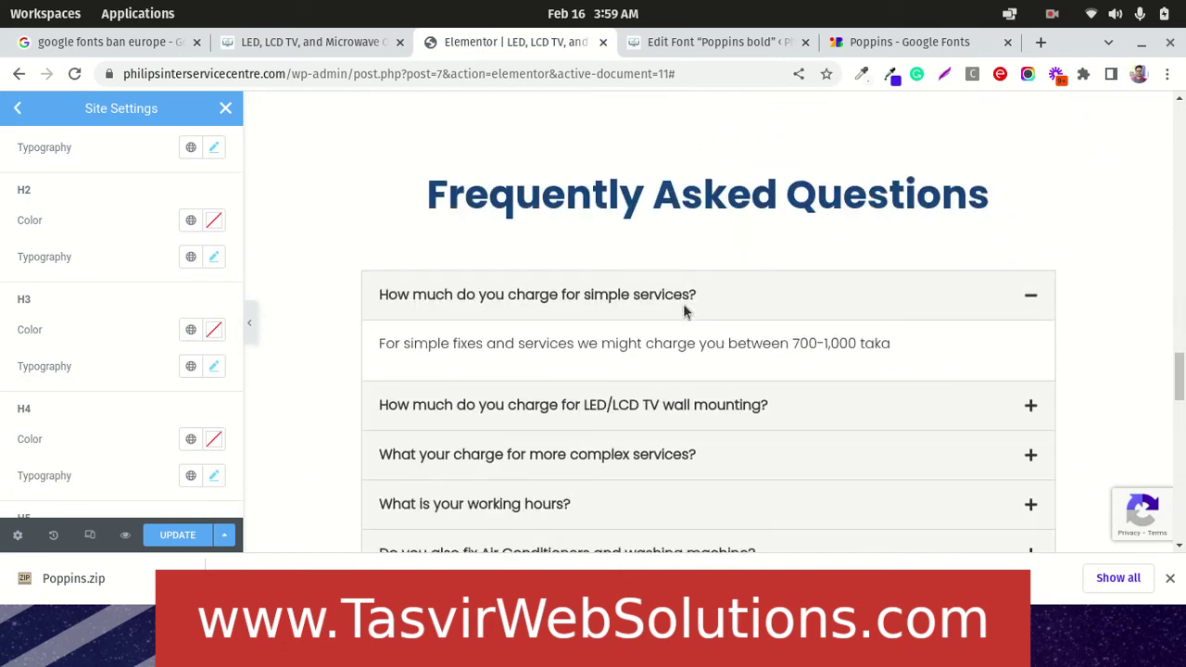
scroll(683, 304, down, 1)
scroll(636, 360, down, 5)
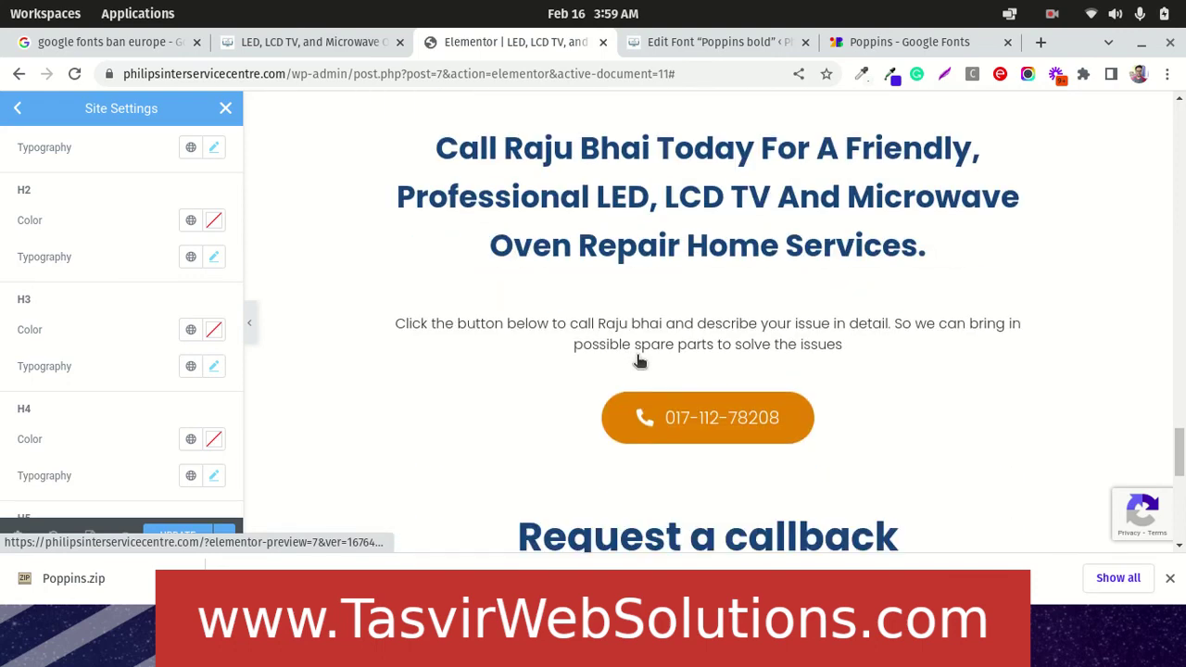
scroll(630, 360, down, 5)
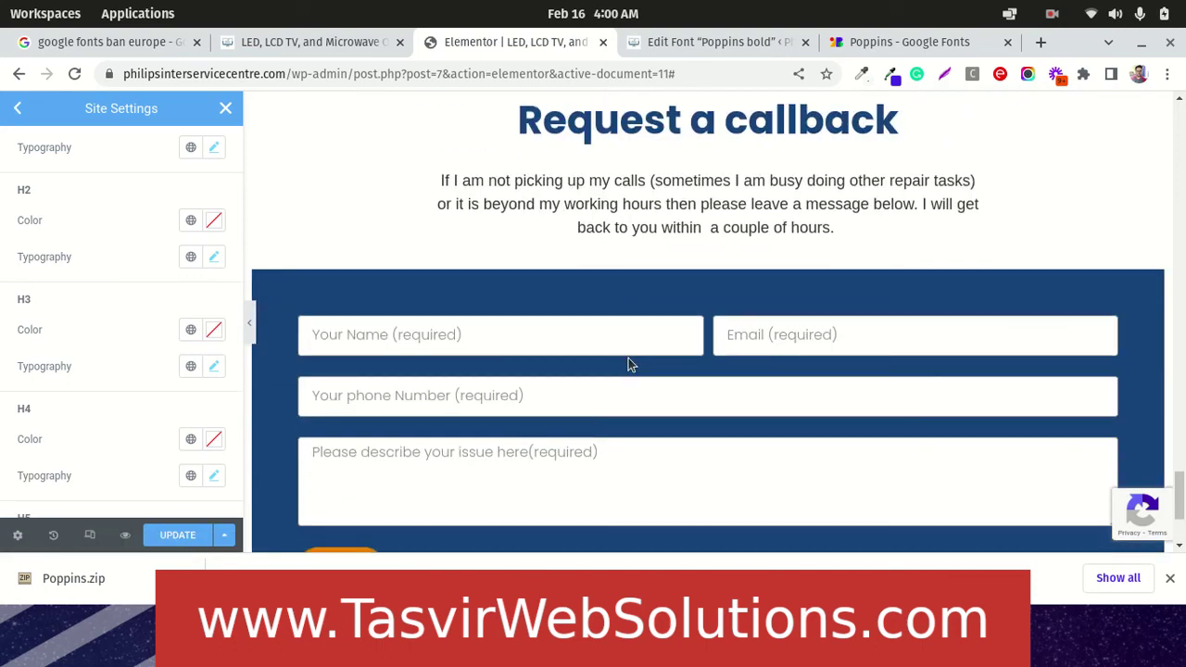
scroll(629, 358, down, 2)
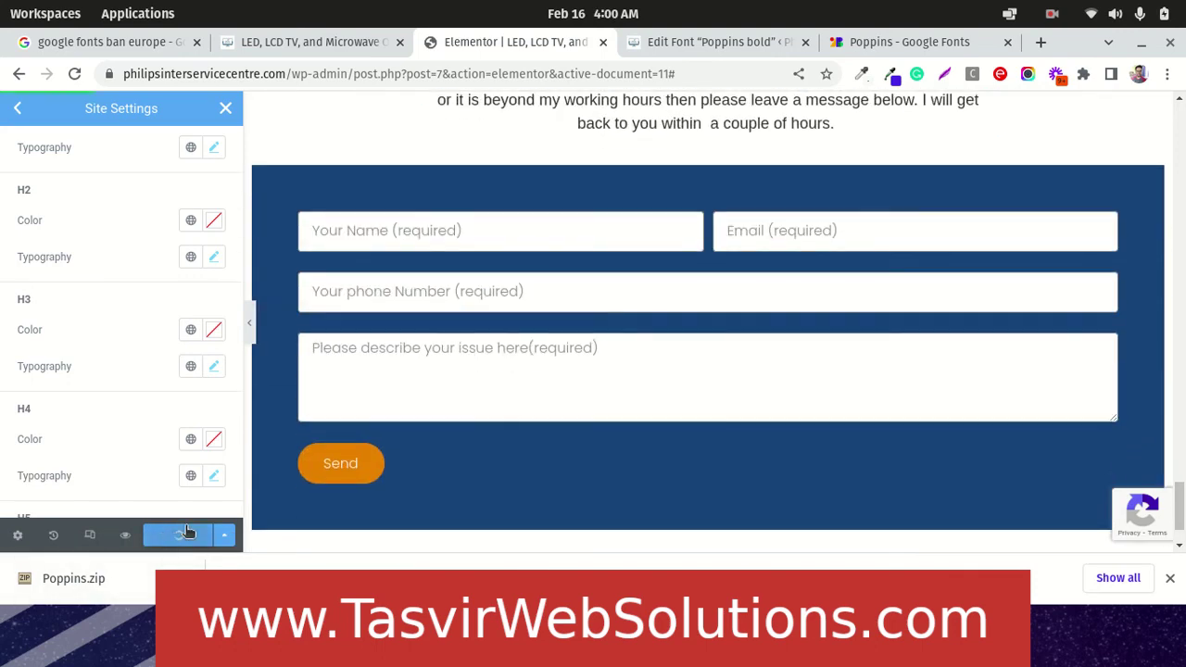
scroll(537, 342, up, 3)
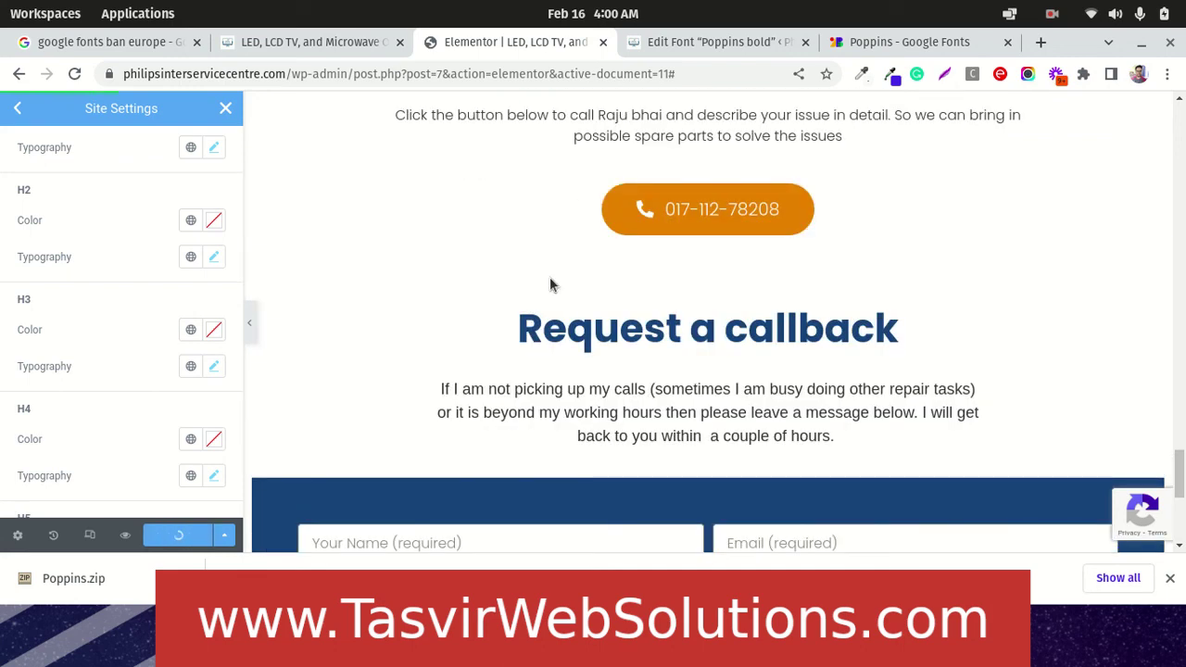